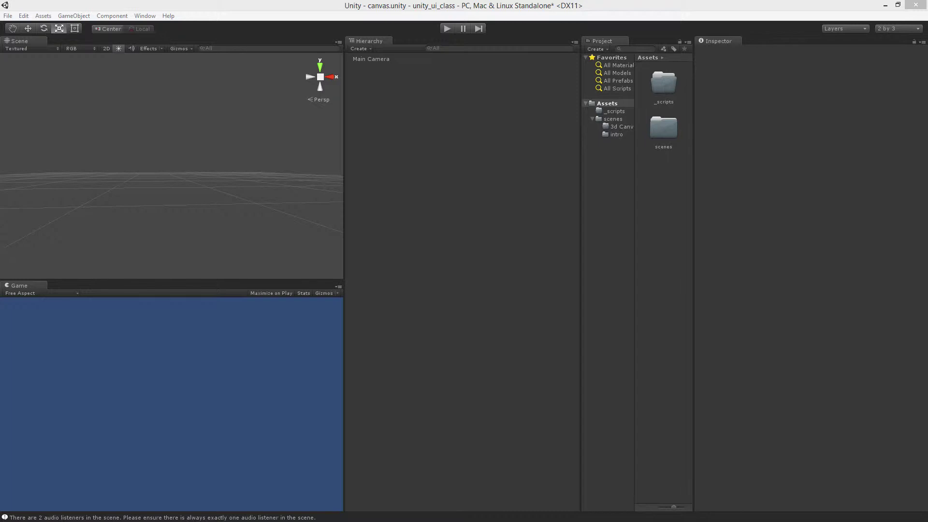
- Add a UI Canvas to the scene from GameObject > UI > Canvas
click(426, 278)
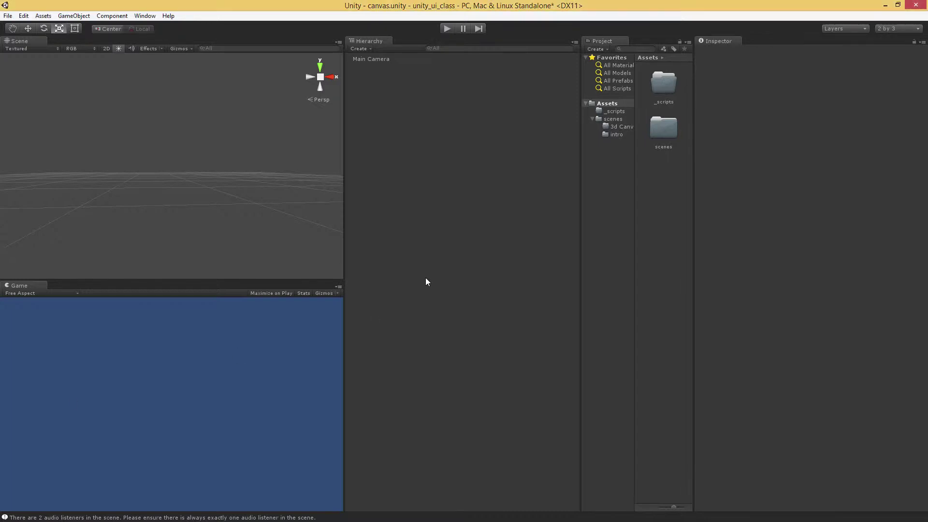
click(72, 17)
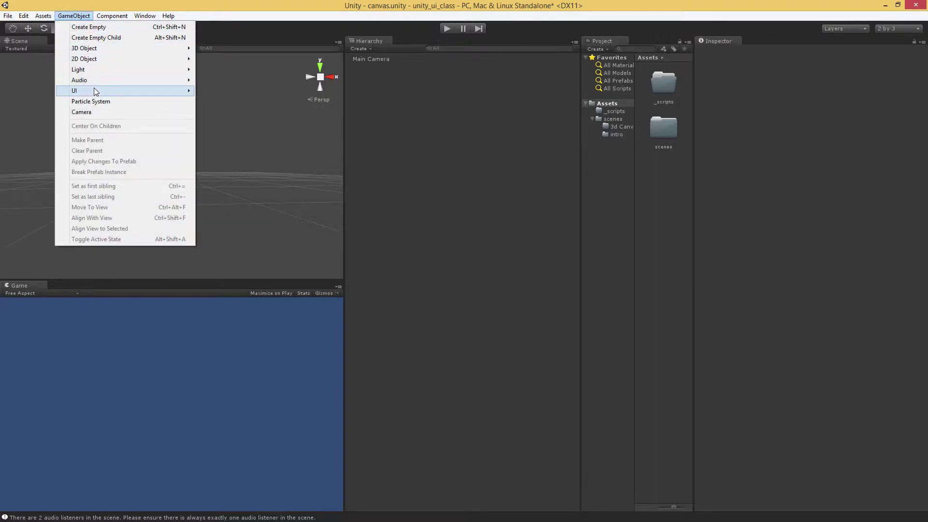
mouse_move(93, 91)
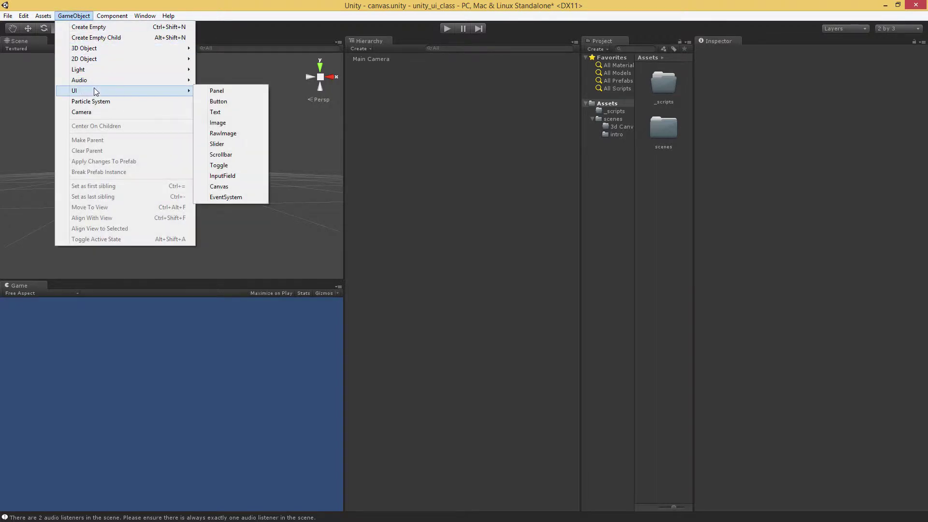
click(220, 187)
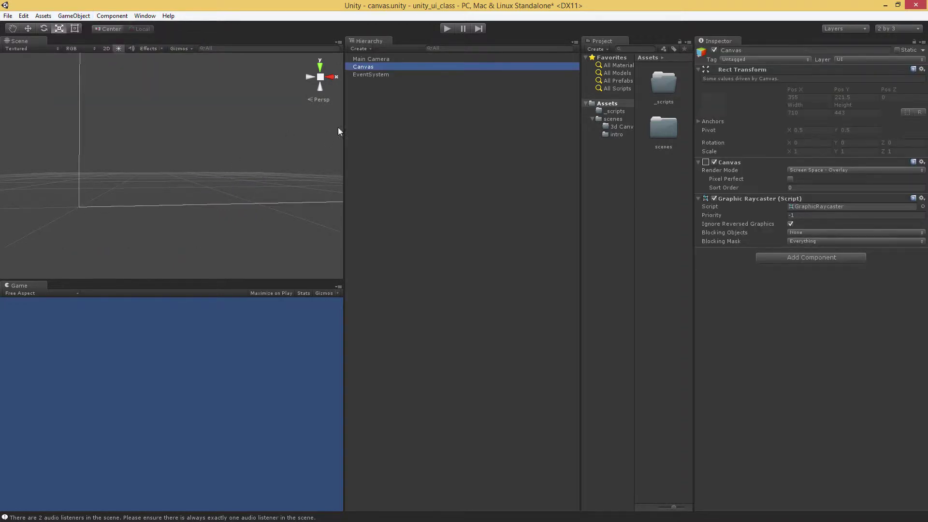
- Inspect the new EventSystem, its input modules, and the Canvas settings
click(364, 76)
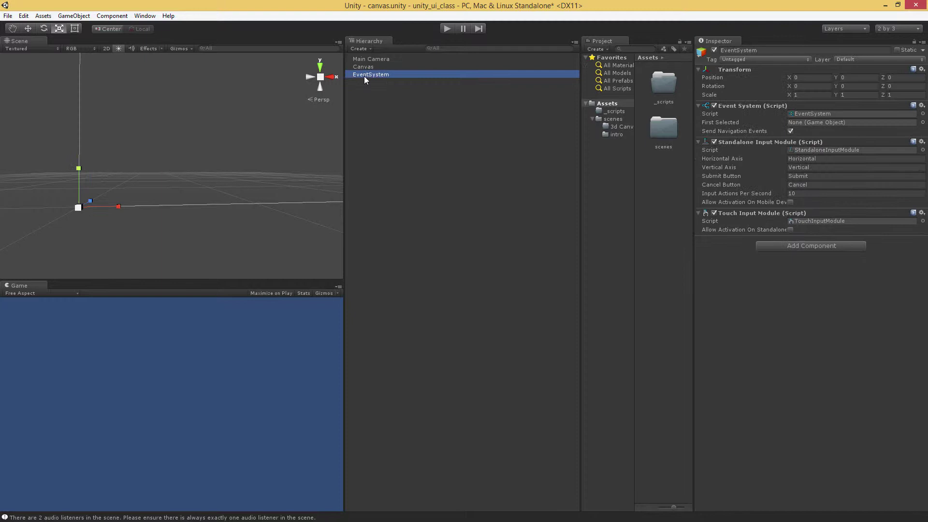
click(366, 68)
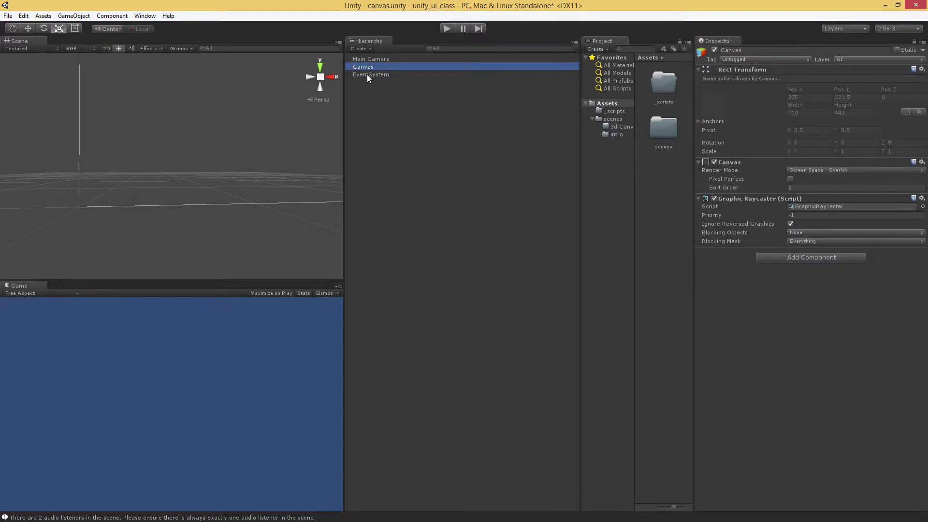
click(370, 77)
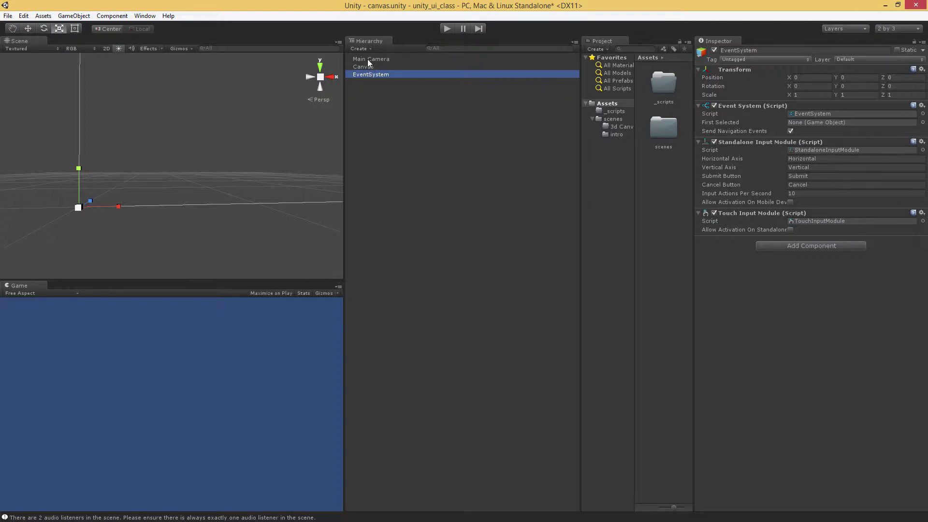
- Delete the Canvas and EventSystem from the Hierarchy
click(370, 66)
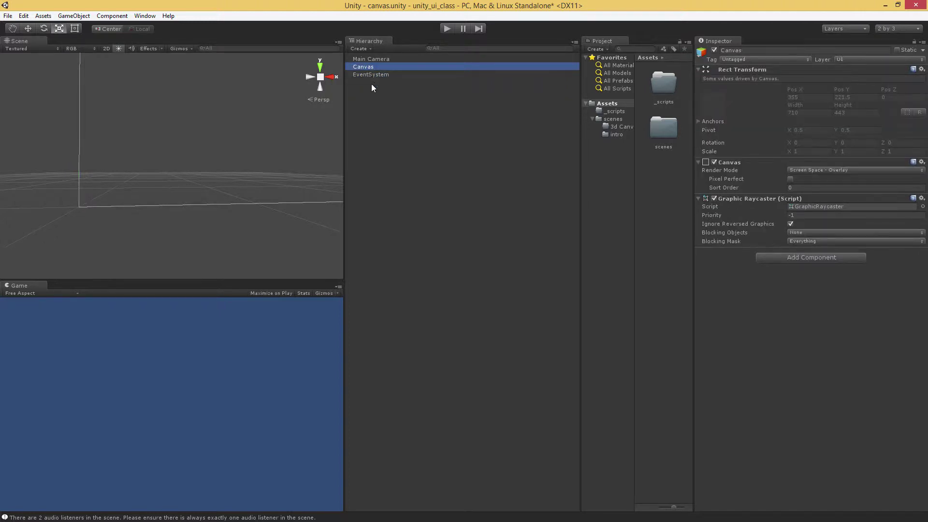
click(371, 74)
click(372, 83)
click(365, 66)
shift+click(366, 73)
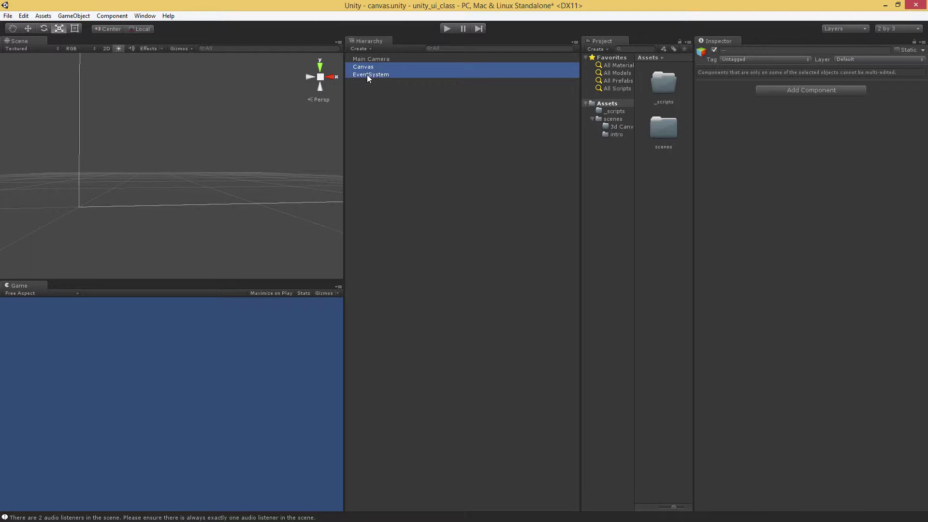
key(Delete)
- Add a UI Toggle from the Hierarchy, frame it, and switch the Scene view to 2D
right_click(376, 86)
mouse_move(414, 220)
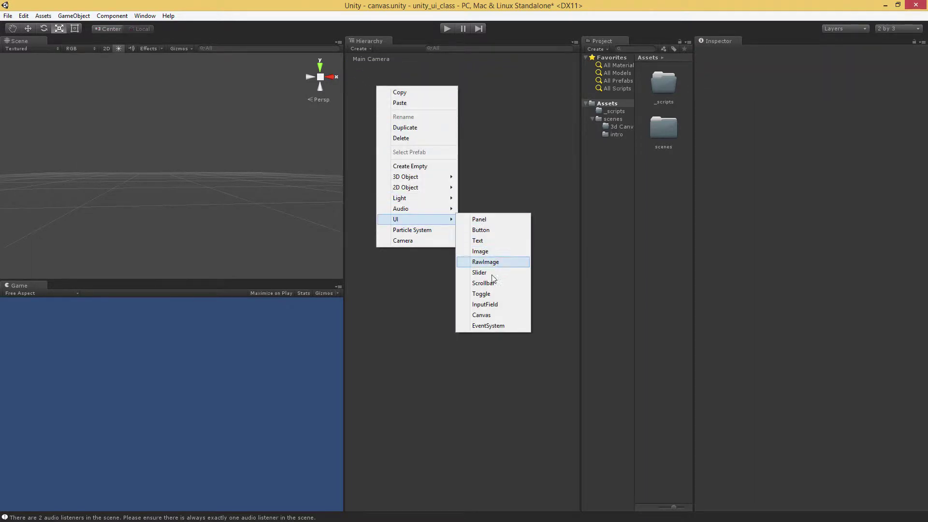
click(496, 293)
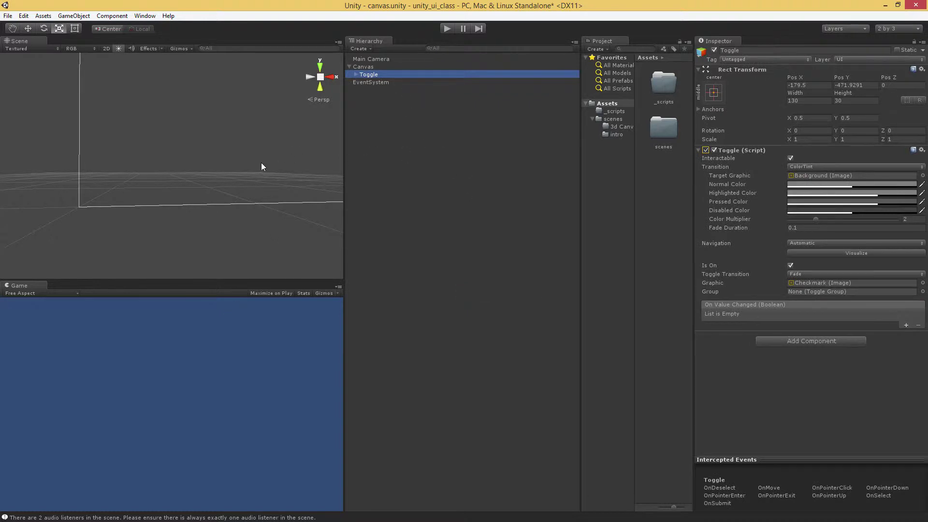
double_click(387, 74)
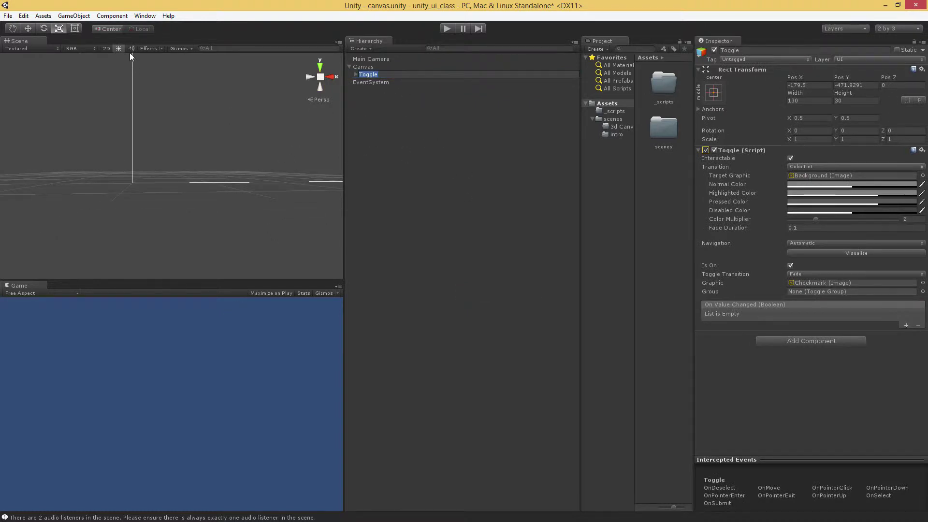
click(106, 48)
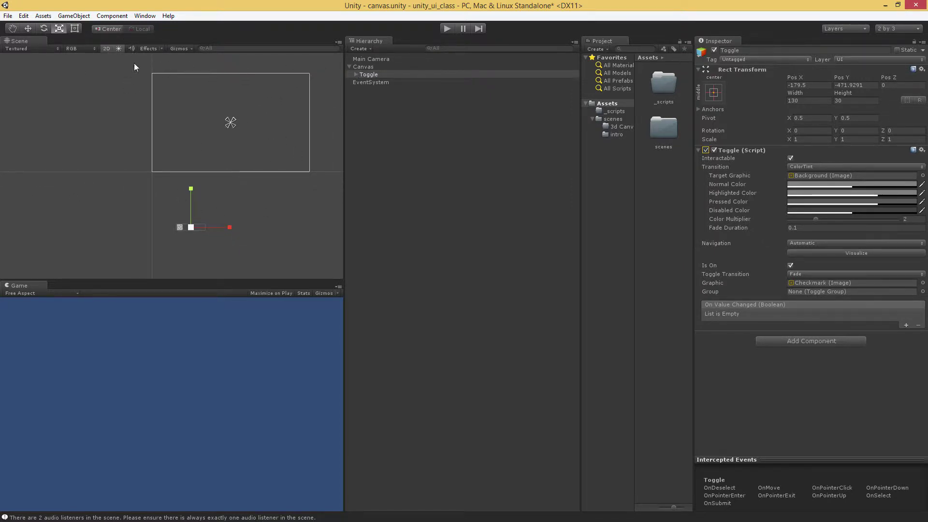
- Set the Toggle's Pos X and Pos Y to 0 and centre the canvas in view
click(814, 84)
text(0)
key(Tab)
text(0)
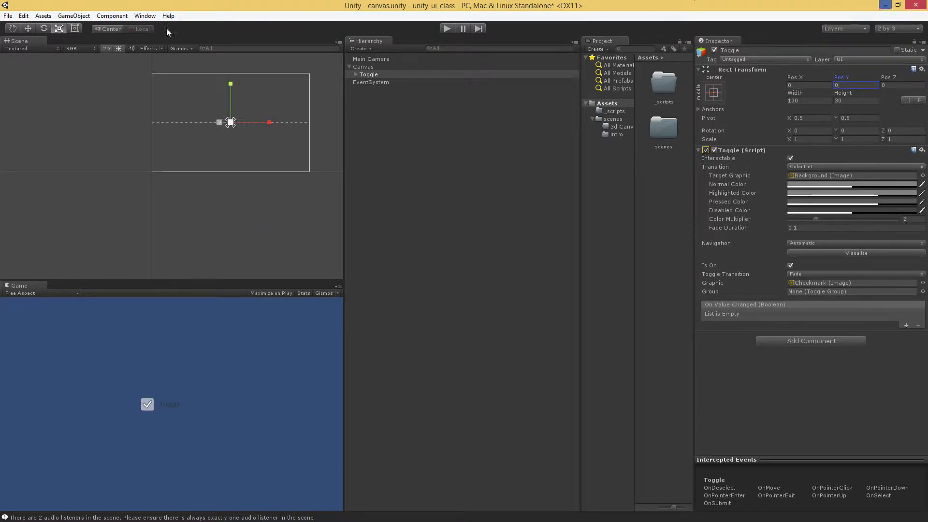
scroll(268, 181, up, 4)
middle_drag(254, 149, 233, 159)
scroll(232, 160, up, 2)
middle_drag(284, 144, 188, 169)
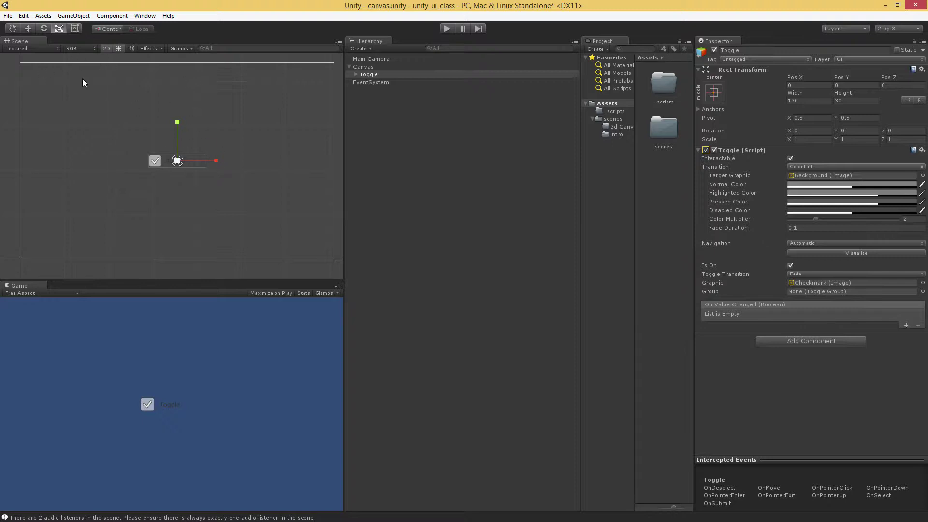
- Select the Rect tool, toggle the 2D view off and on, and widen the Project panel
click(77, 28)
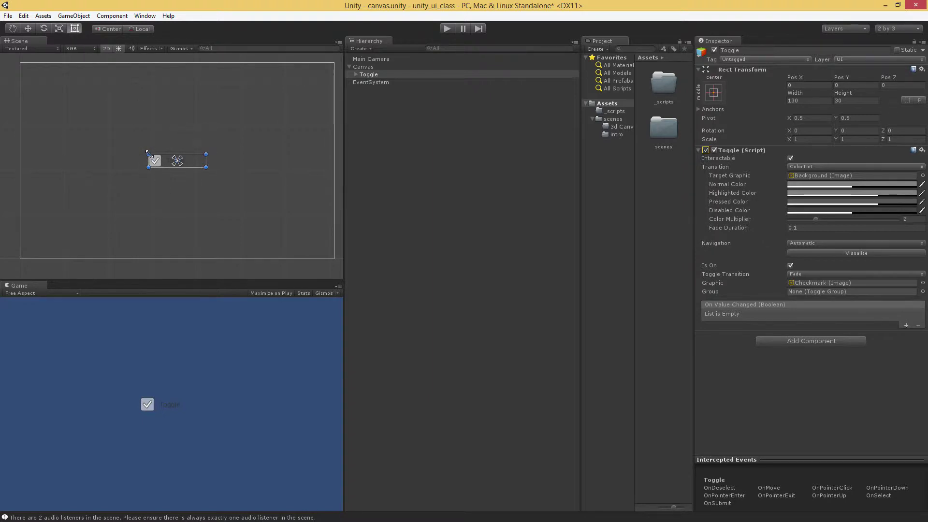
click(107, 49)
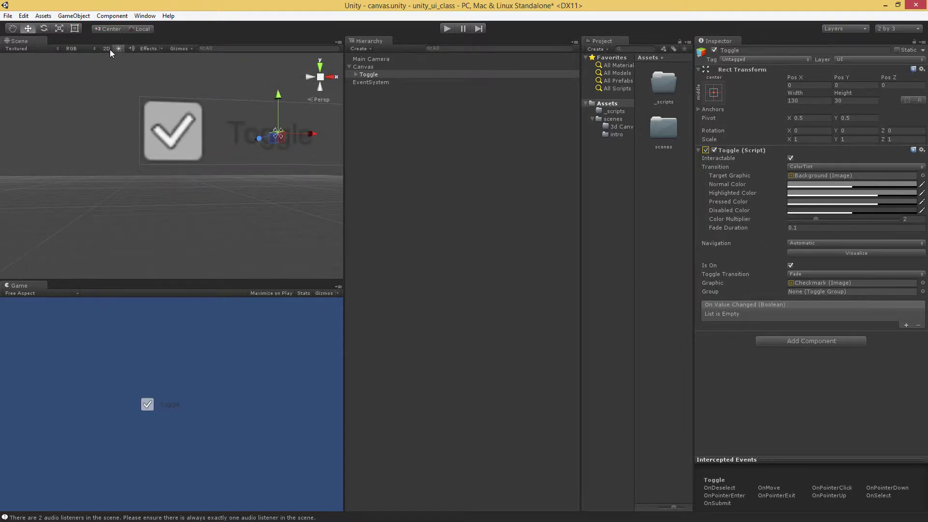
click(109, 49)
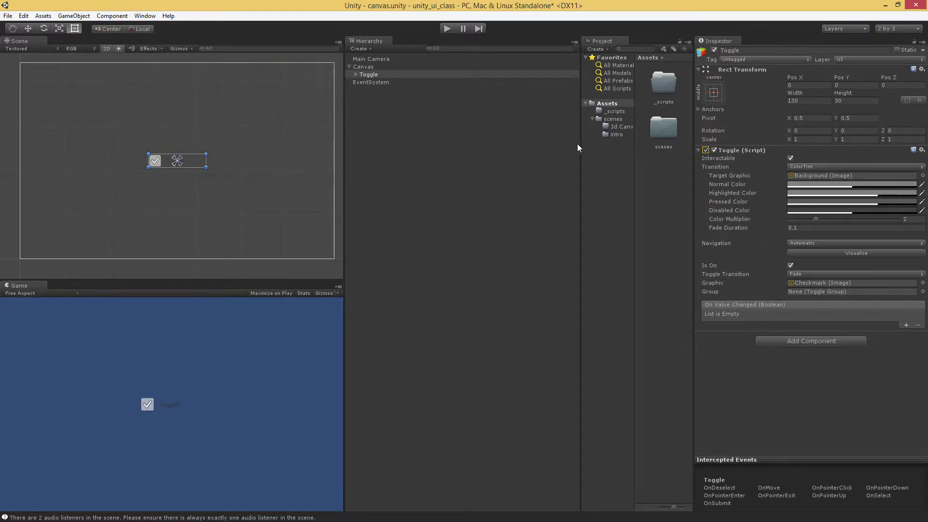
drag(579, 143, 493, 141)
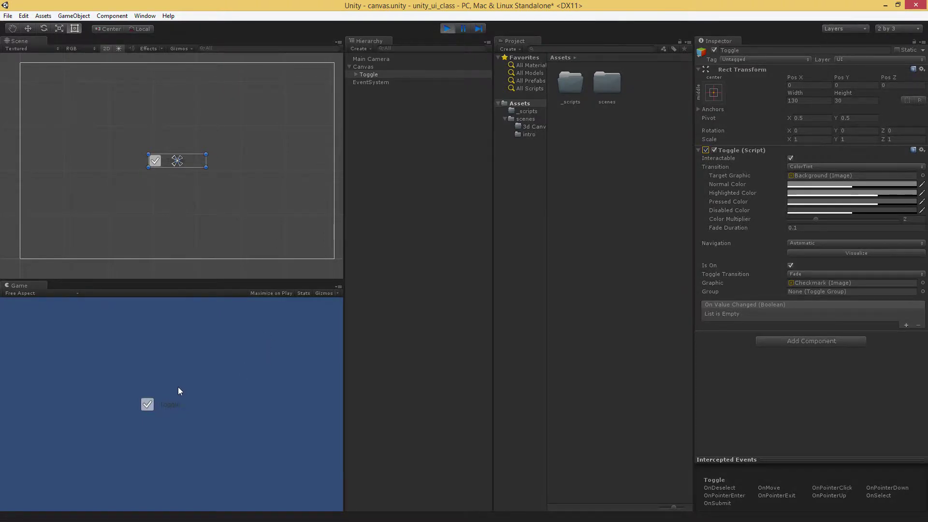
click(146, 405)
click(147, 405)
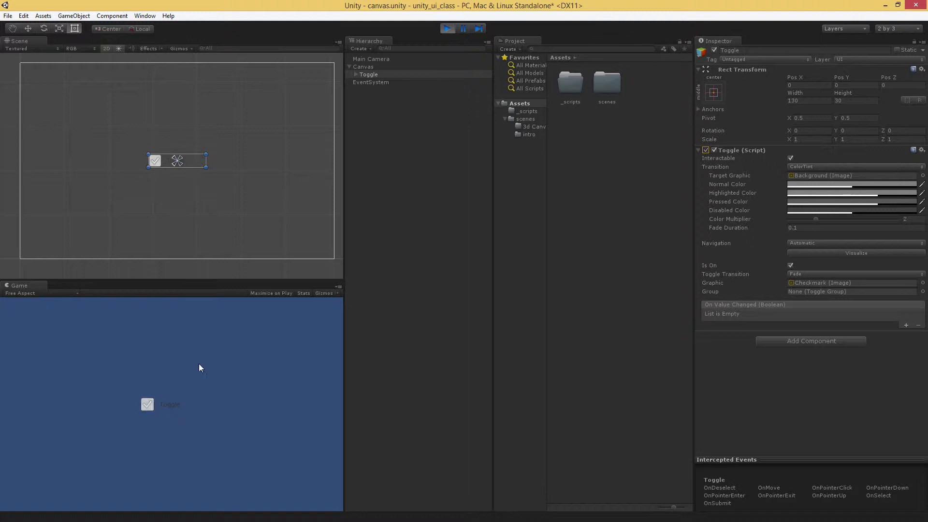
click(369, 82)
key(Delete)
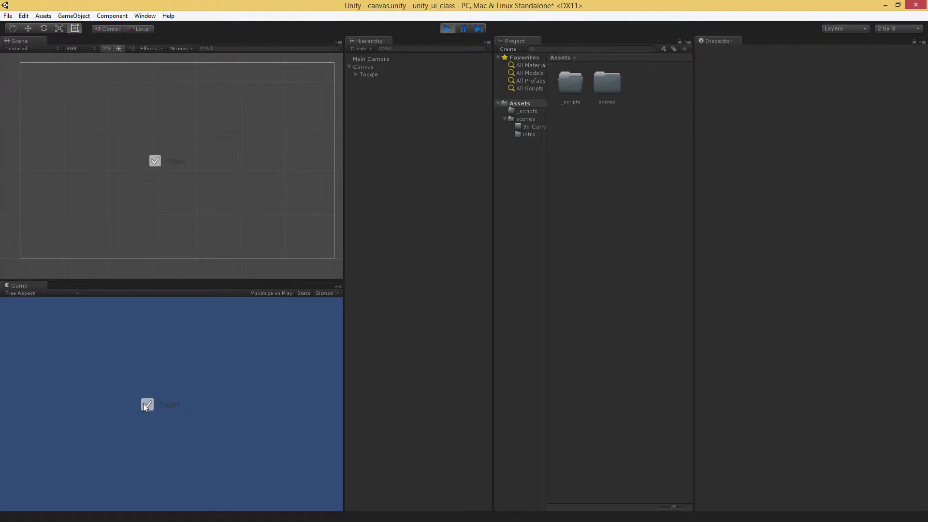
click(446, 33)
click(357, 82)
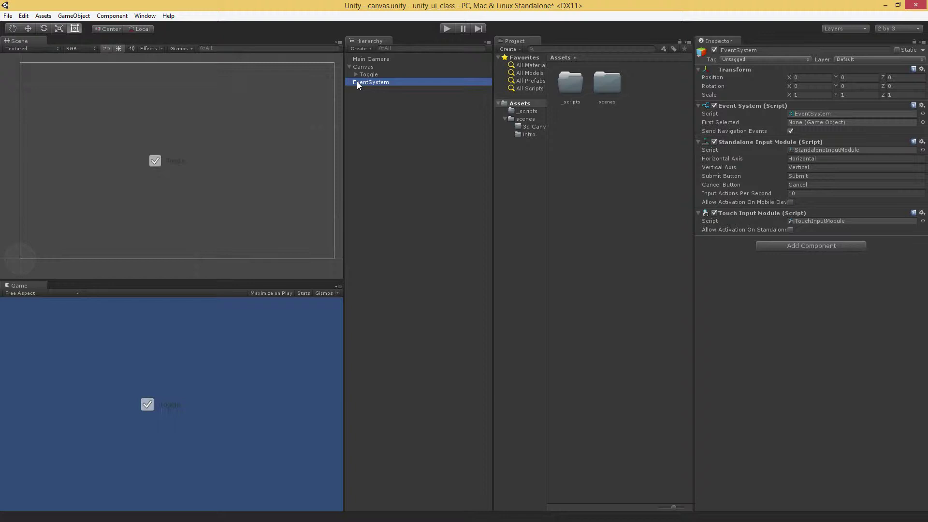
- Duplicate the Canvas and delete the Toggle from the copy
click(362, 66)
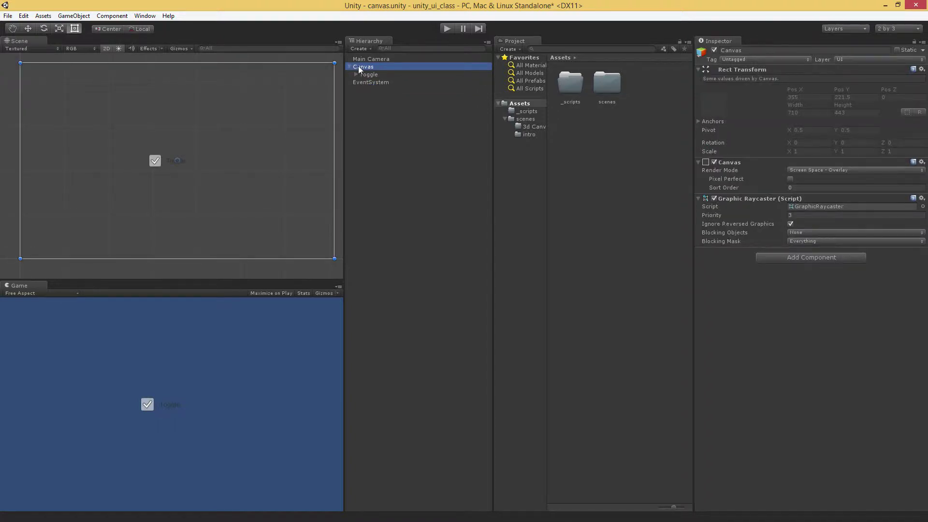
click(364, 106)
right_click(364, 106)
click(358, 62)
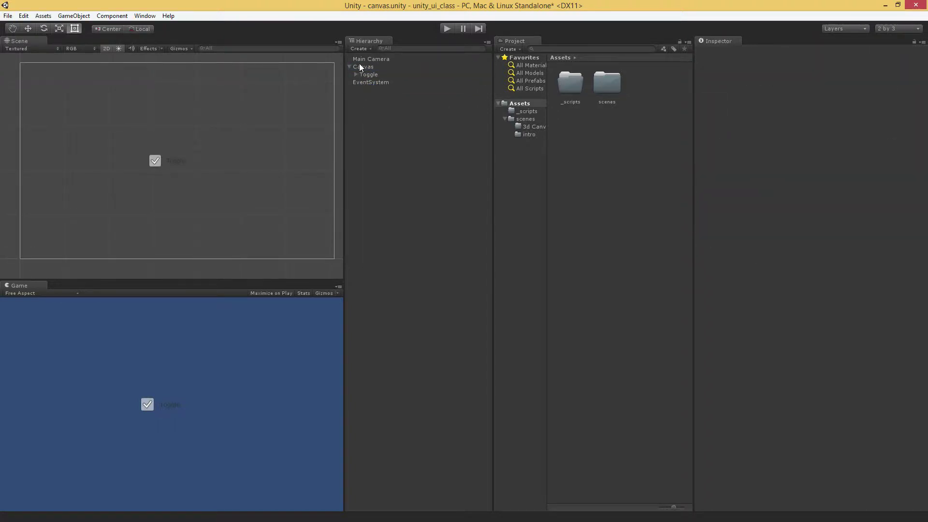
click(360, 66)
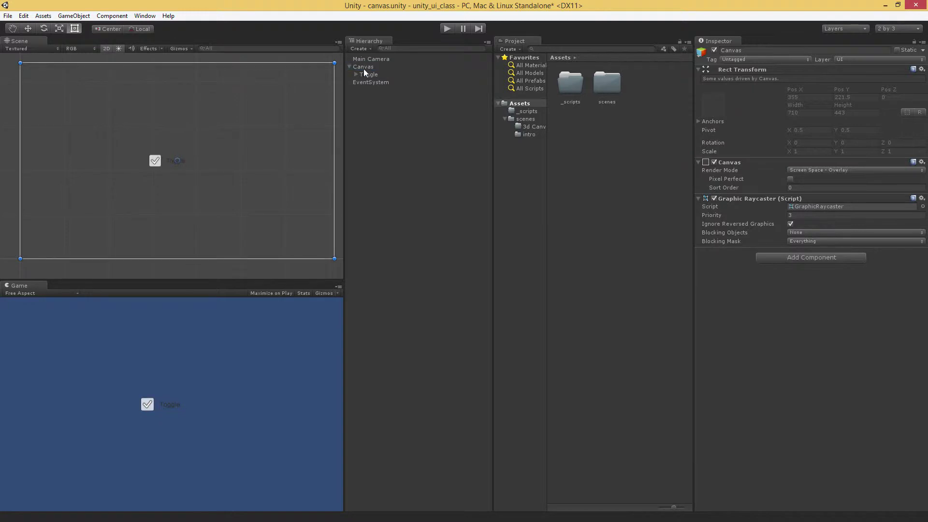
key(ctrl+d)
click(379, 97)
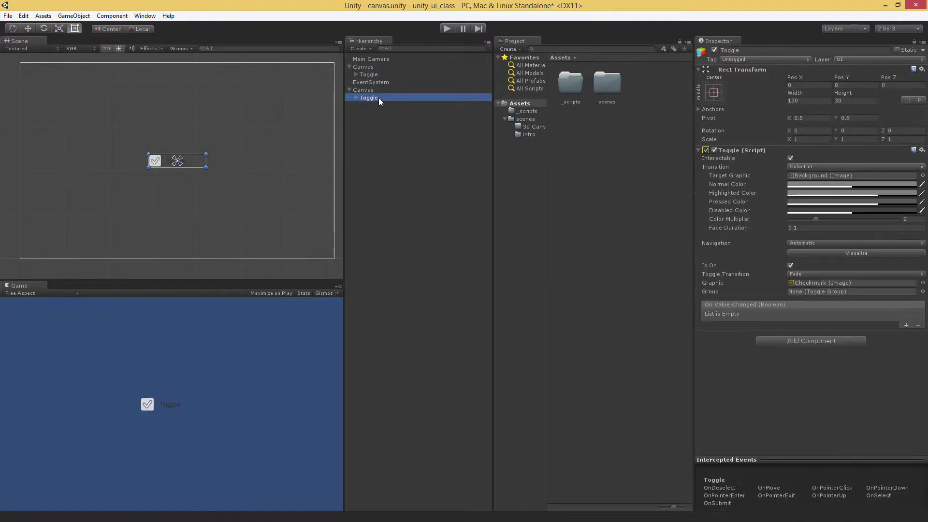
key(Delete)
- Add a UI Slider to the second Canvas and move it to X 142, Y 126
right_click(390, 91)
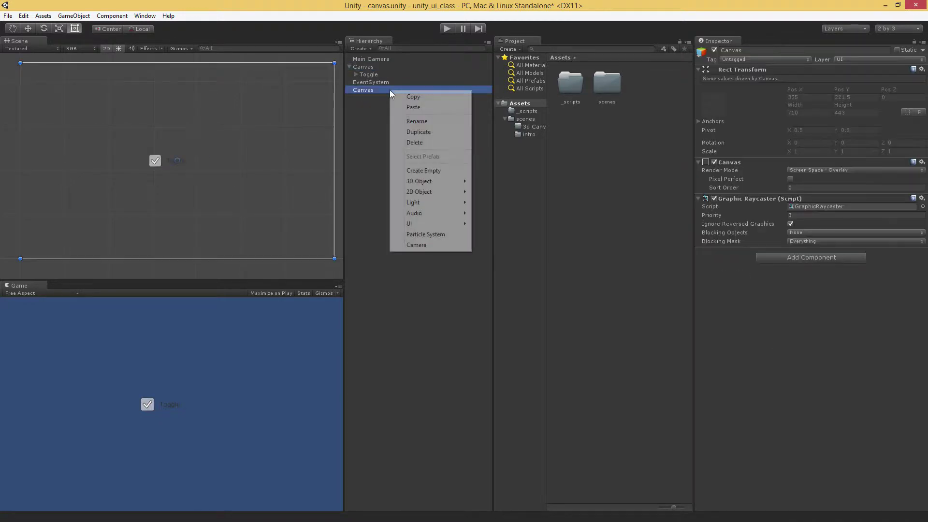
mouse_move(437, 223)
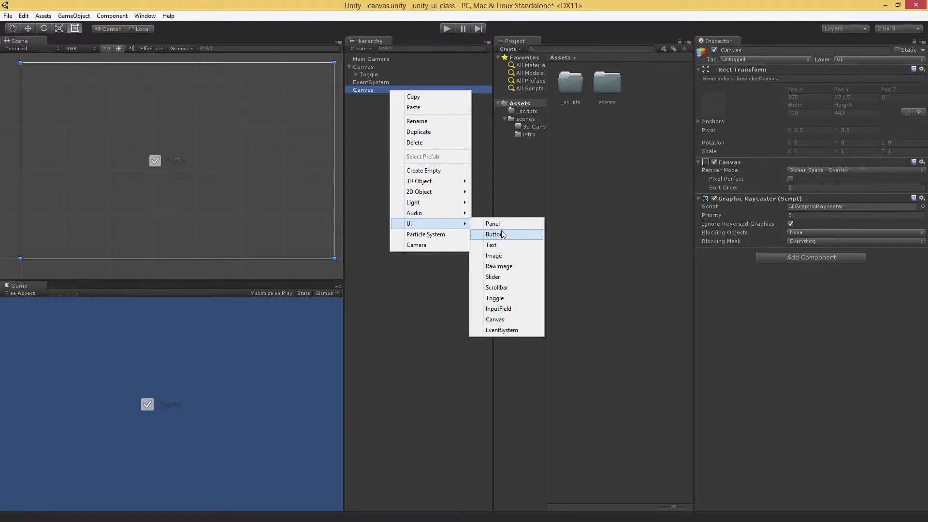
click(502, 276)
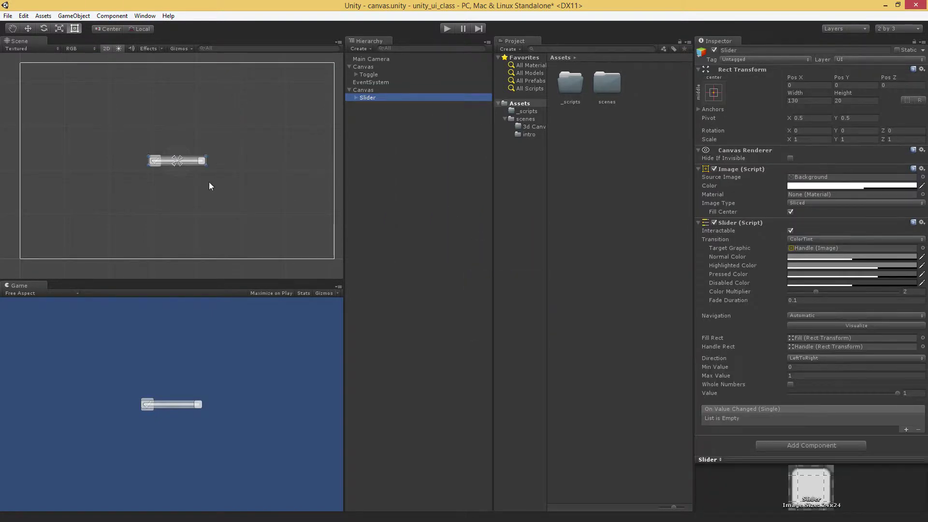
click(186, 159)
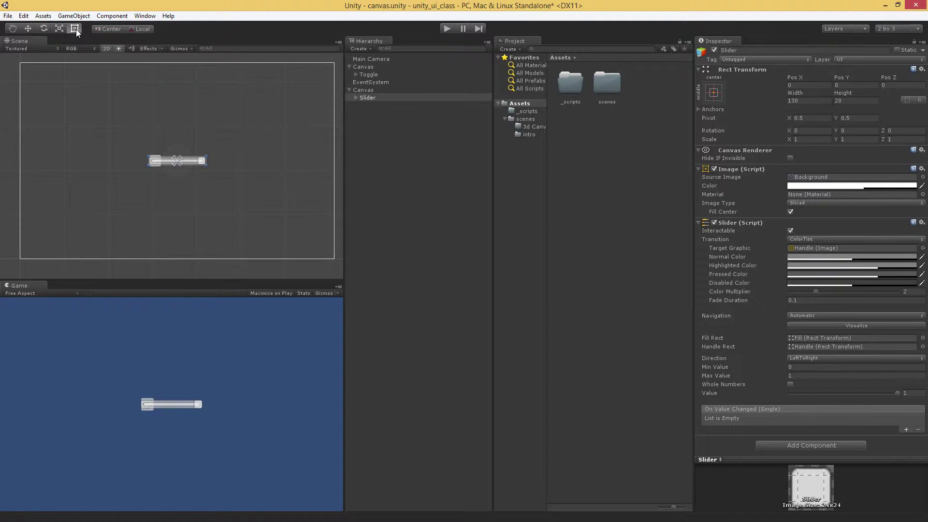
click(377, 97)
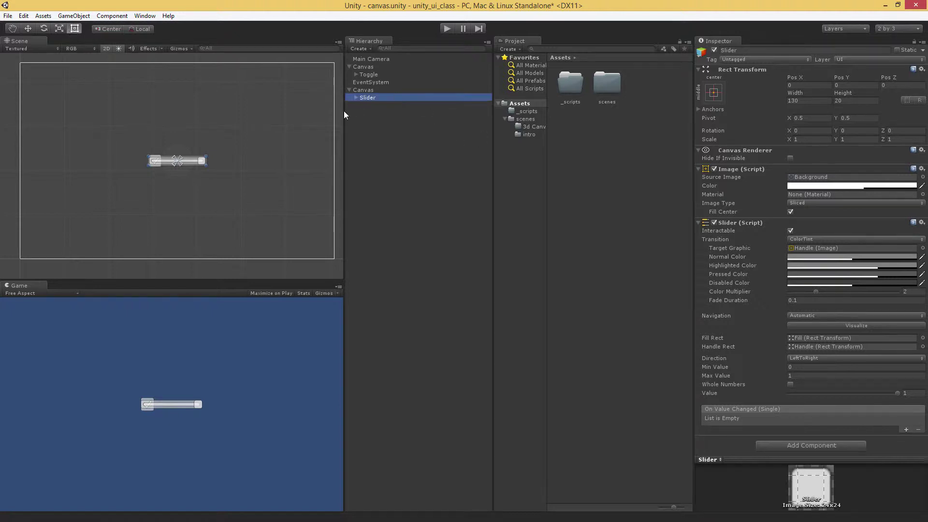
click(191, 163)
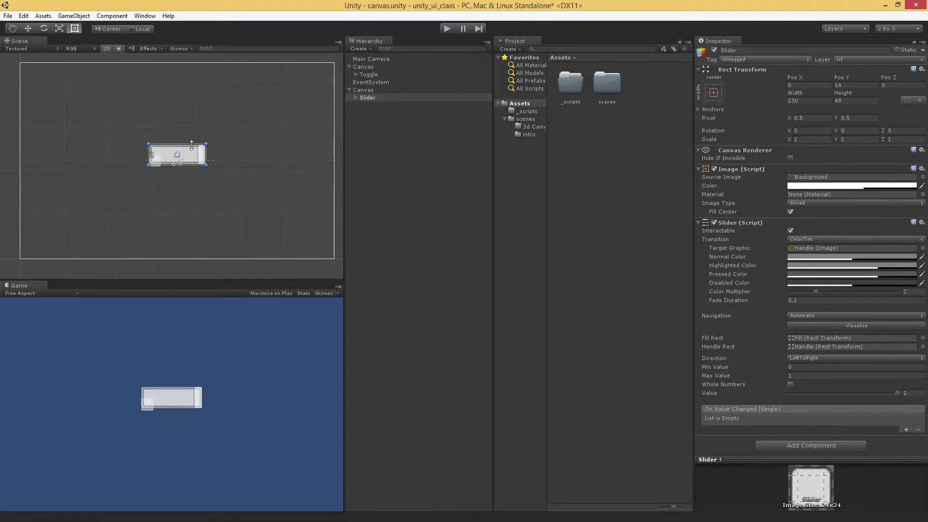
drag(191, 159, 254, 107)
- Play the scene, drag the slider from empty to full, and uncheck the toggle
click(382, 90)
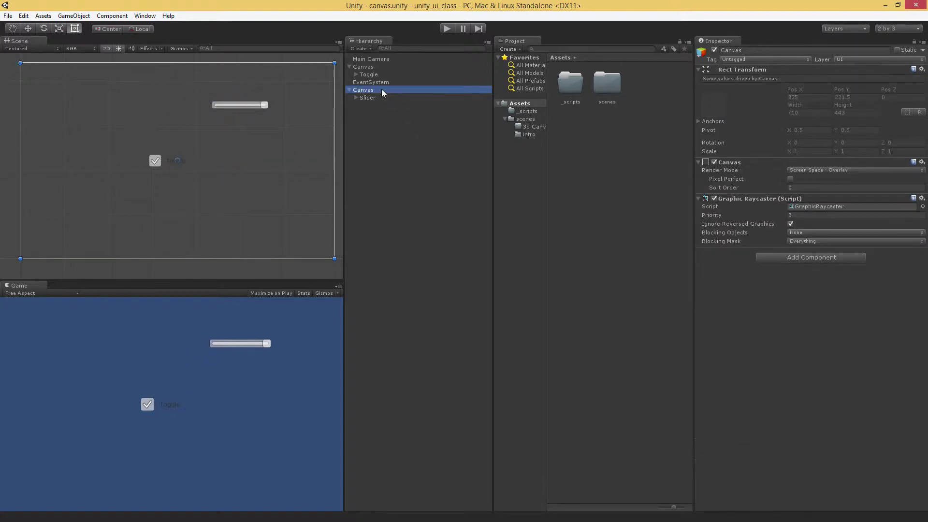
click(370, 96)
click(371, 92)
click(376, 66)
click(450, 28)
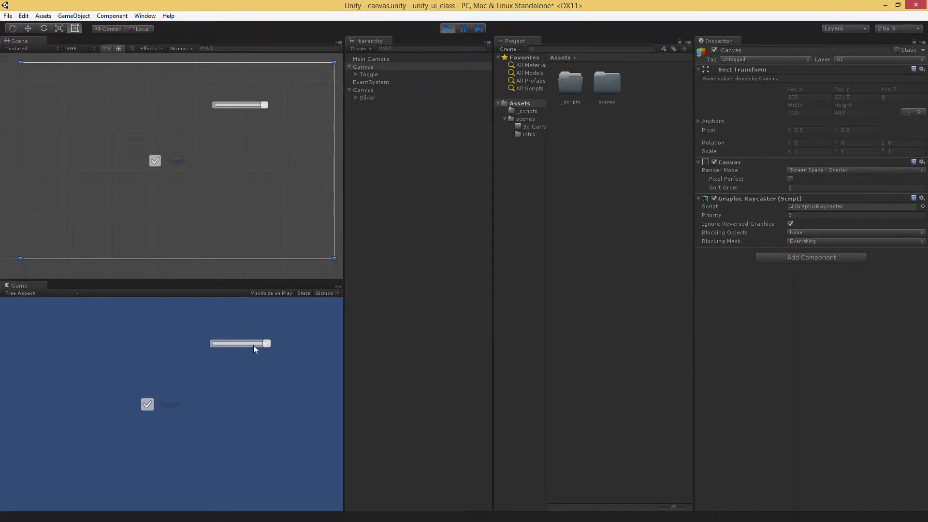
drag(257, 345, 378, 347)
click(144, 405)
- Collapse the first Canvas in the Hierarchy and select it
click(390, 93)
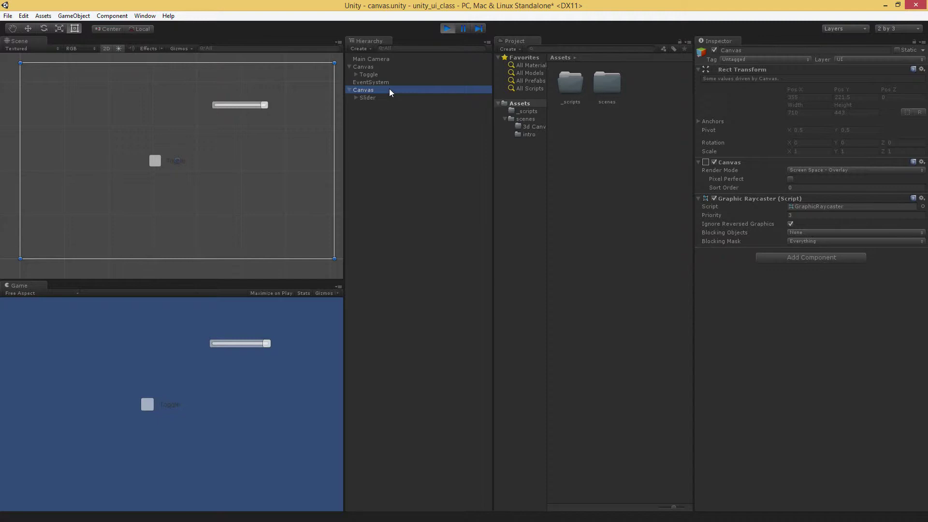
click(349, 66)
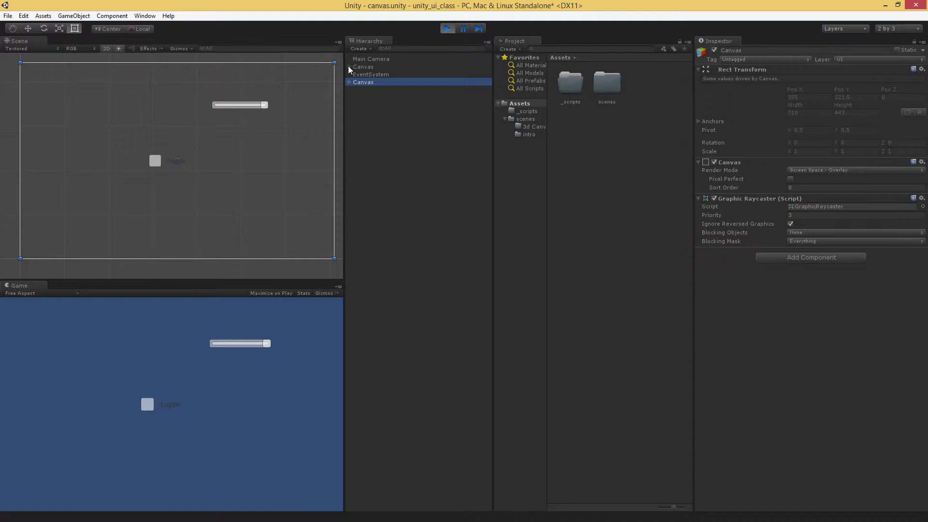
click(349, 66)
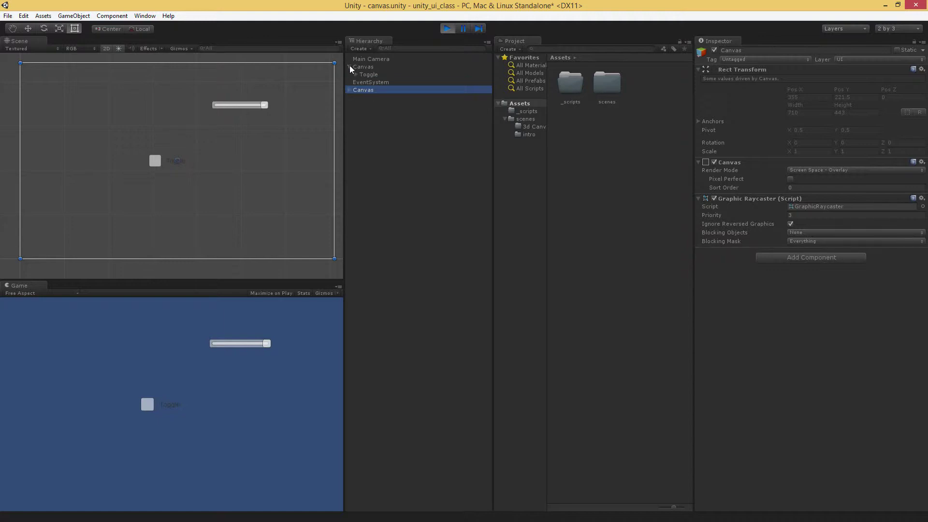
click(349, 66)
click(354, 66)
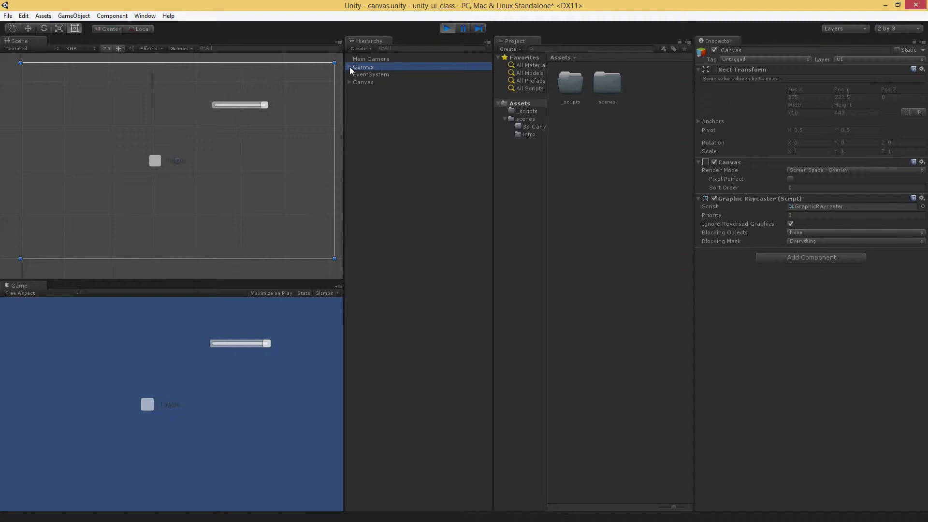
click(349, 67)
click(350, 67)
click(874, 171)
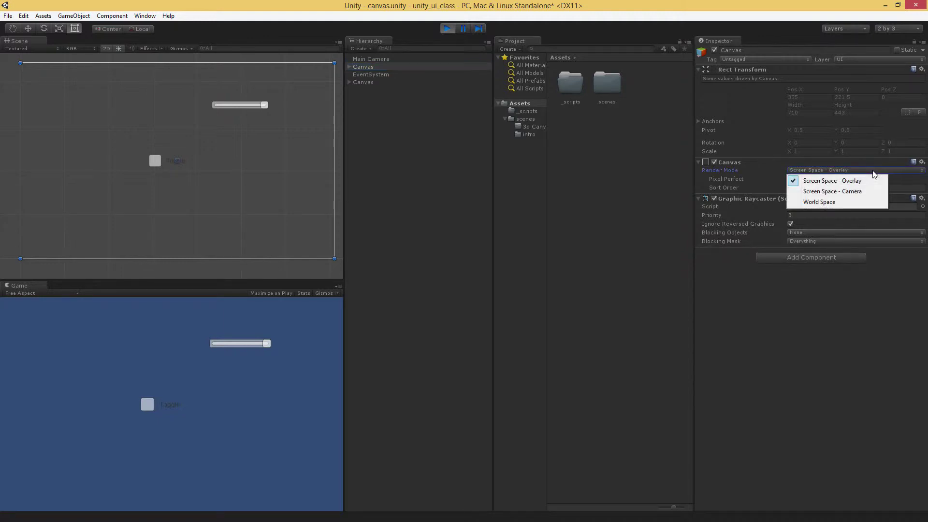
click(645, 212)
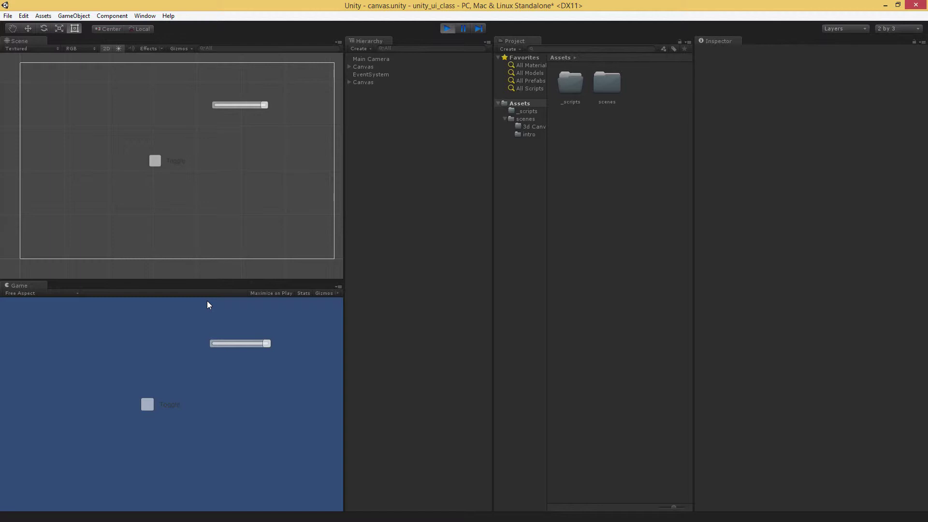
- Try the first Canvas's Render Mode options, leaving it on Screen Space - Camera
click(367, 66)
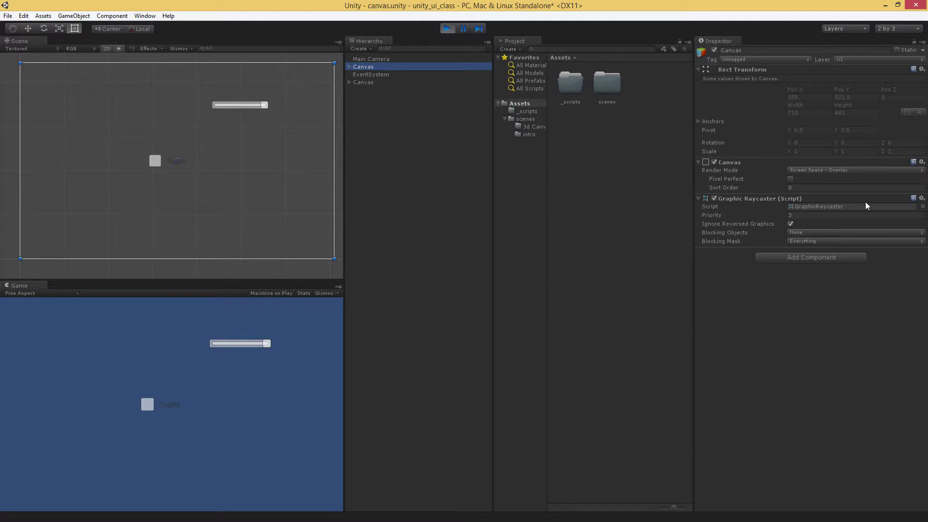
click(865, 171)
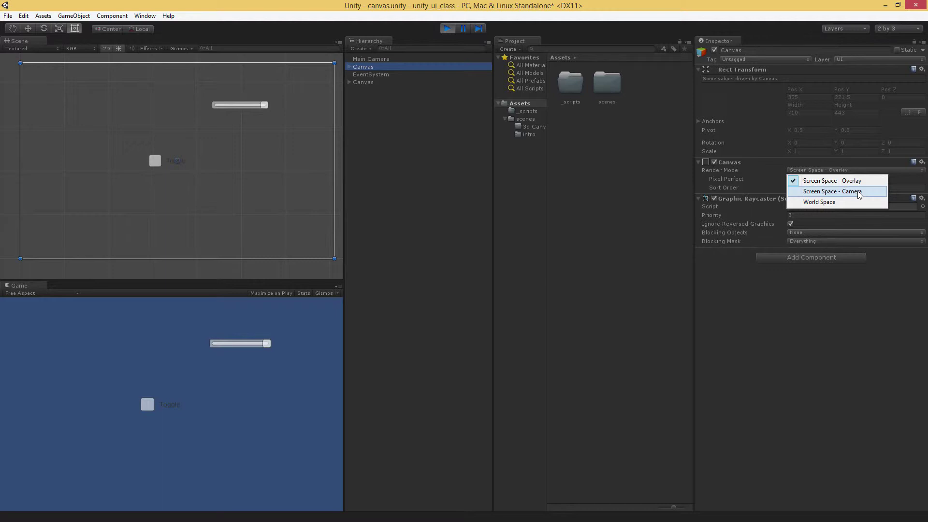
click(858, 192)
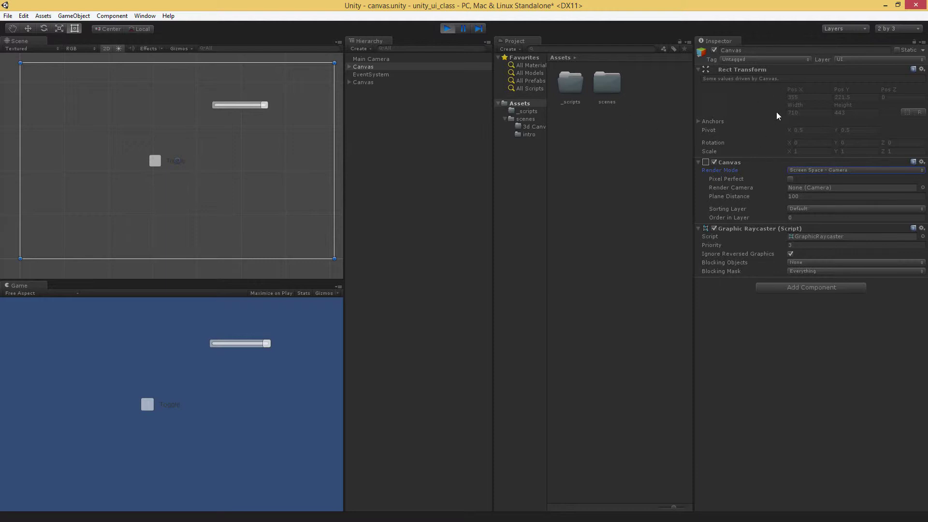
click(867, 170)
click(859, 178)
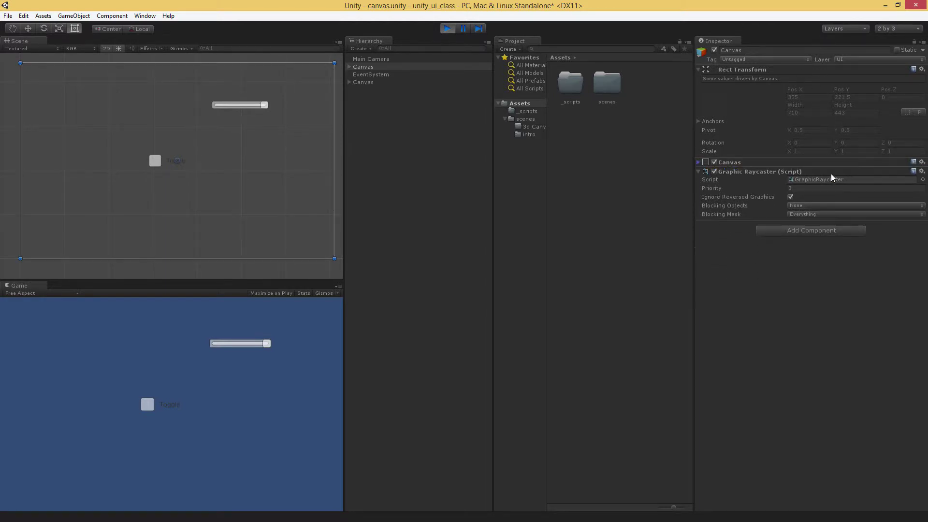
click(830, 170)
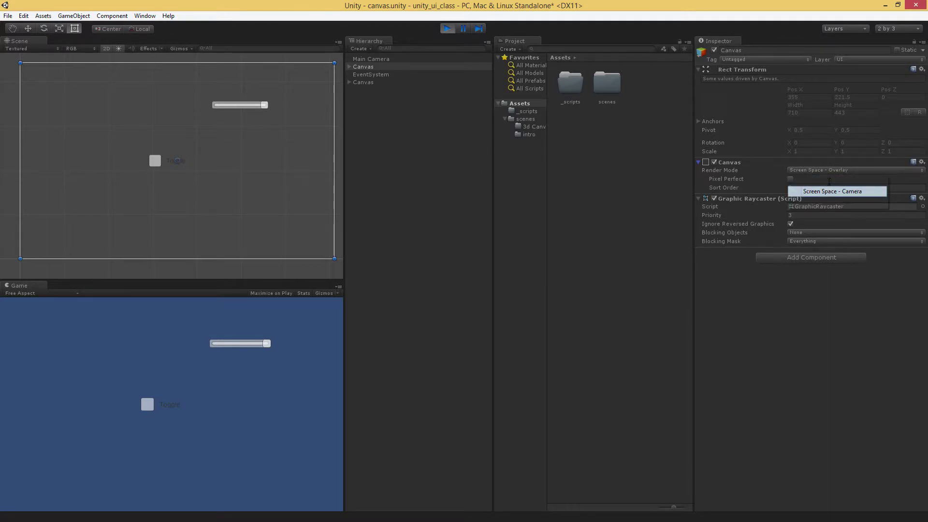
click(832, 191)
click(827, 170)
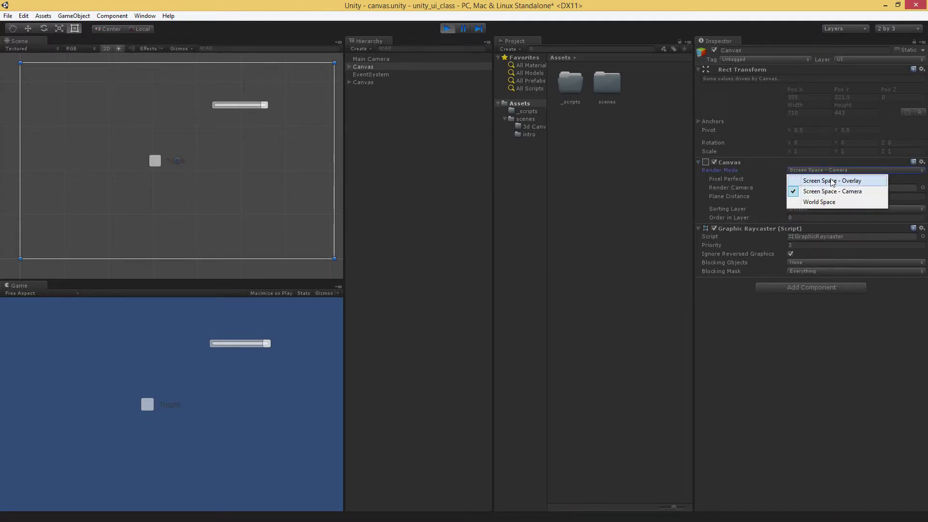
click(711, 386)
- Set the first Canvas's render mode again, then the second Canvas to Screen Space - Camera
click(405, 83)
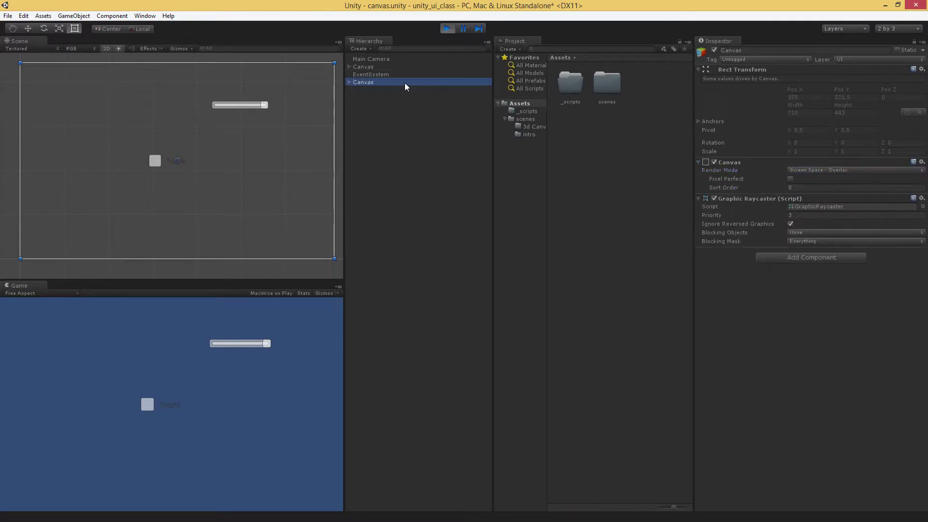
click(392, 68)
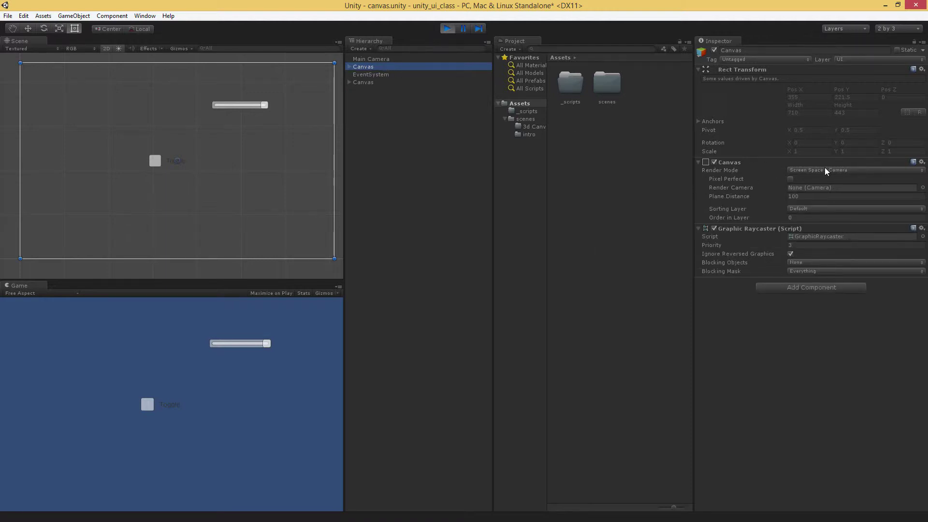
click(377, 83)
click(377, 68)
click(857, 170)
click(853, 180)
click(383, 81)
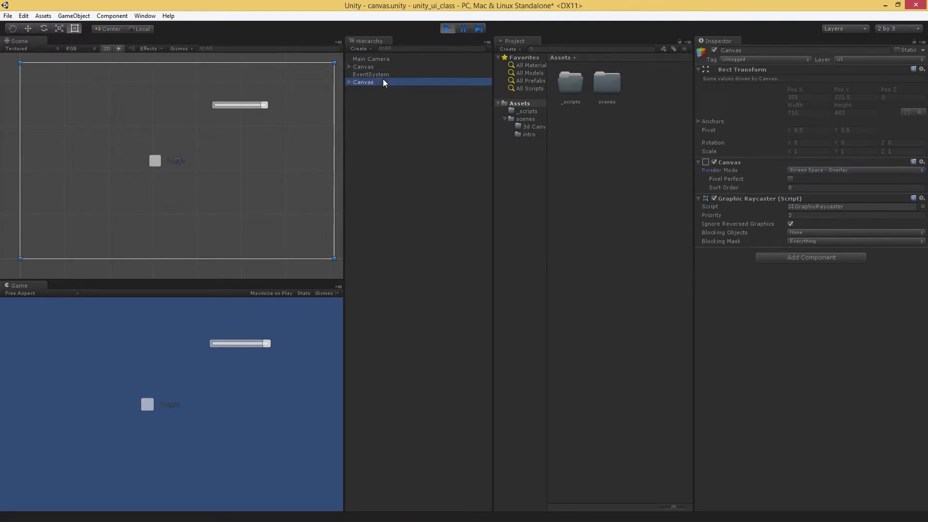
click(886, 170)
click(875, 189)
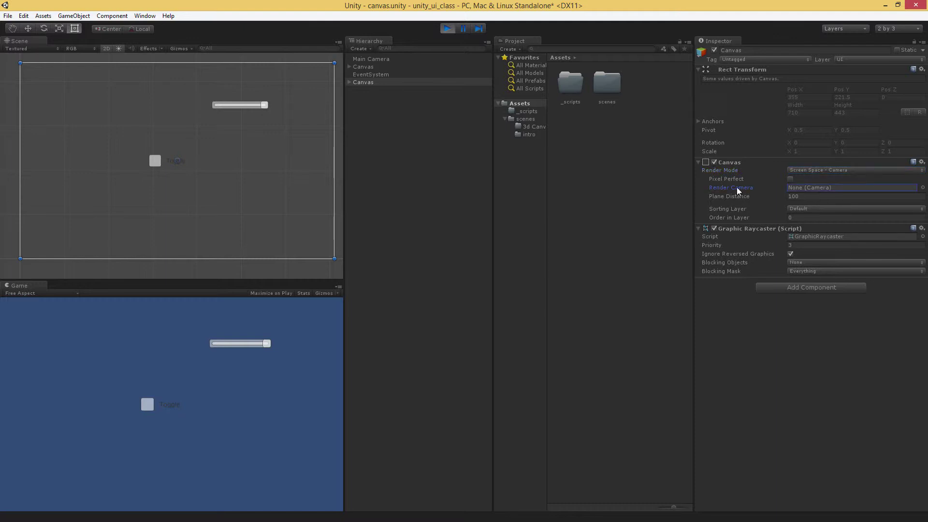
click(419, 150)
- Duplicate the Main Camera and rename the copy Canvas2Cam
click(370, 59)
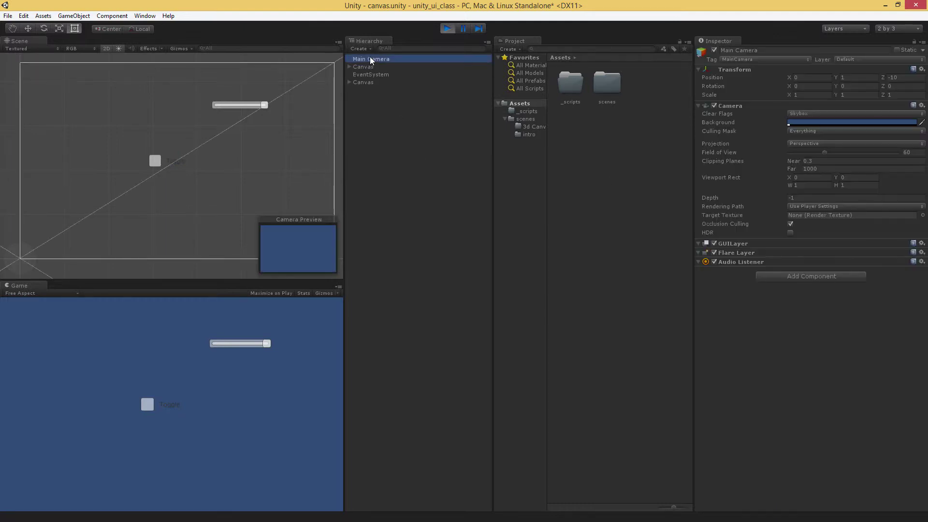
key(ctrl+d)
click(378, 90)
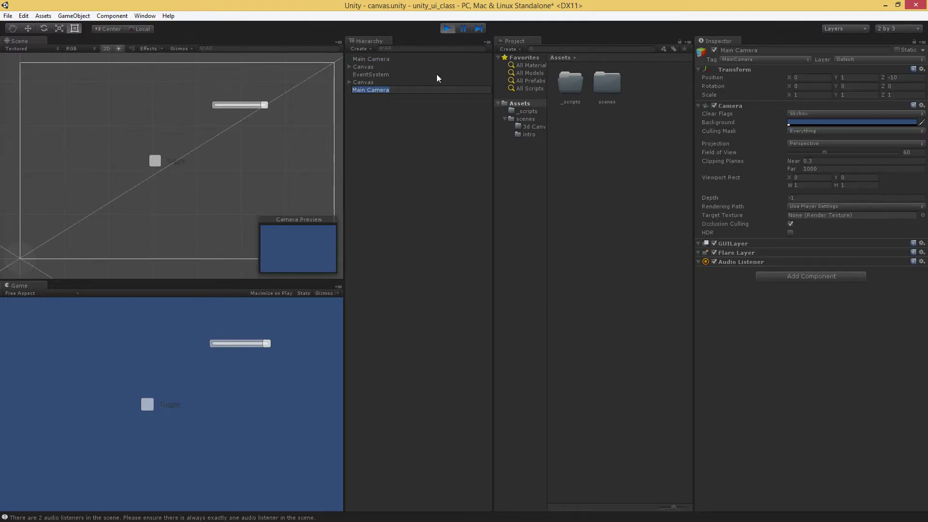
text(Canvas2Cam)
key(Return)
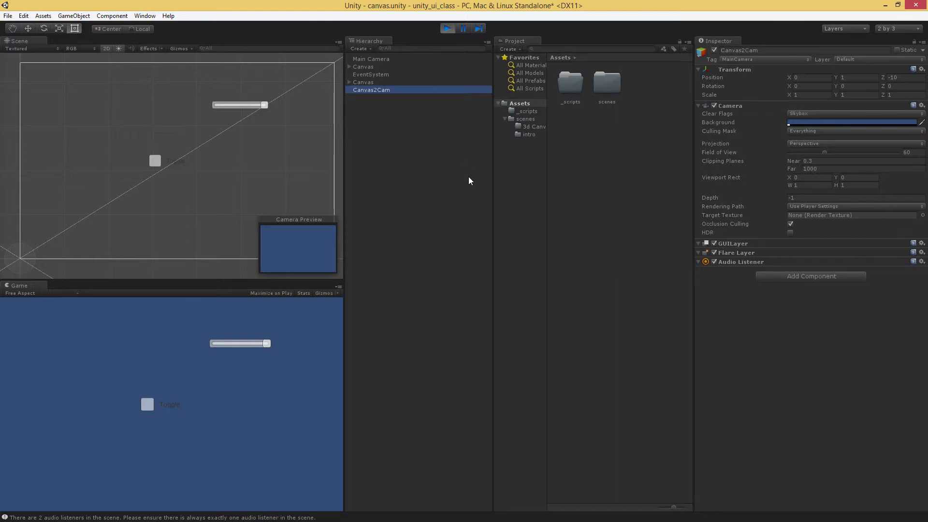
- Rename the second canvas Canvas2 and assign Canvas2Cam as its Render Camera
click(484, 82)
click(788, 50)
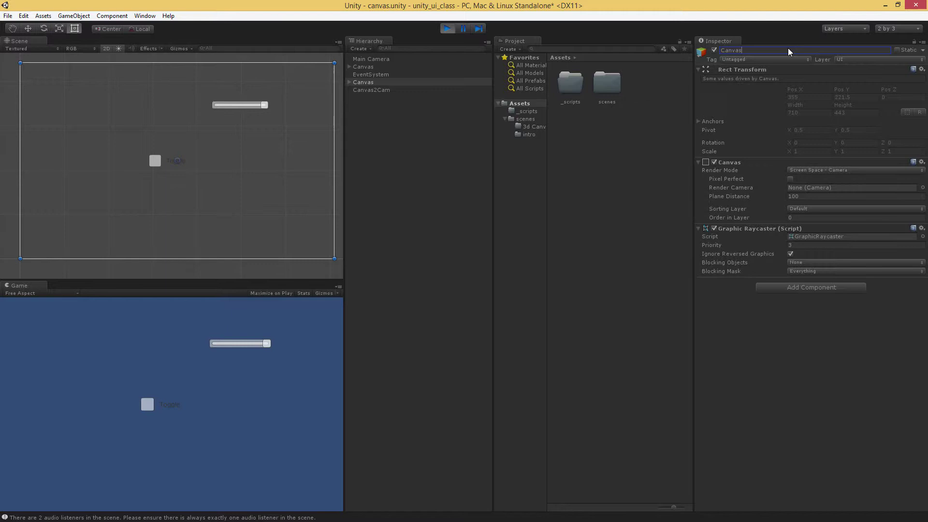
text(2)
click(394, 91)
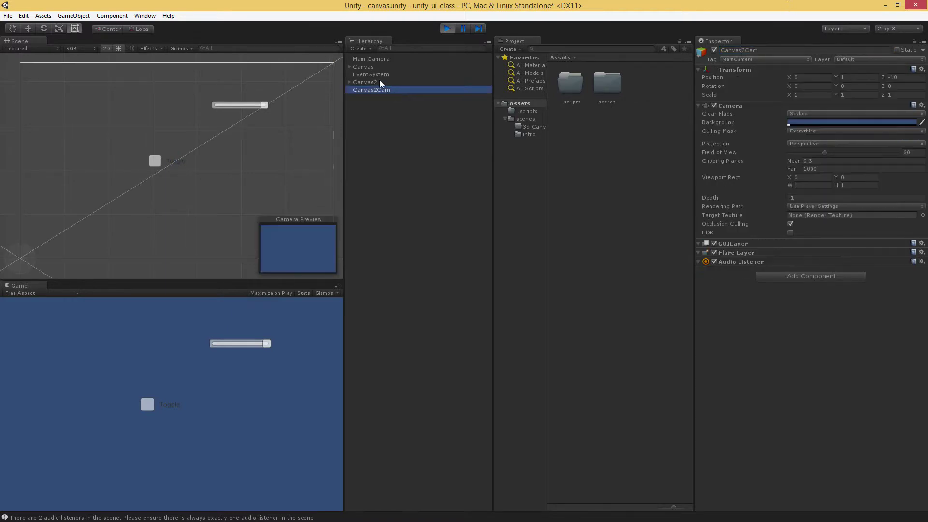
click(380, 82)
drag(417, 92, 805, 190)
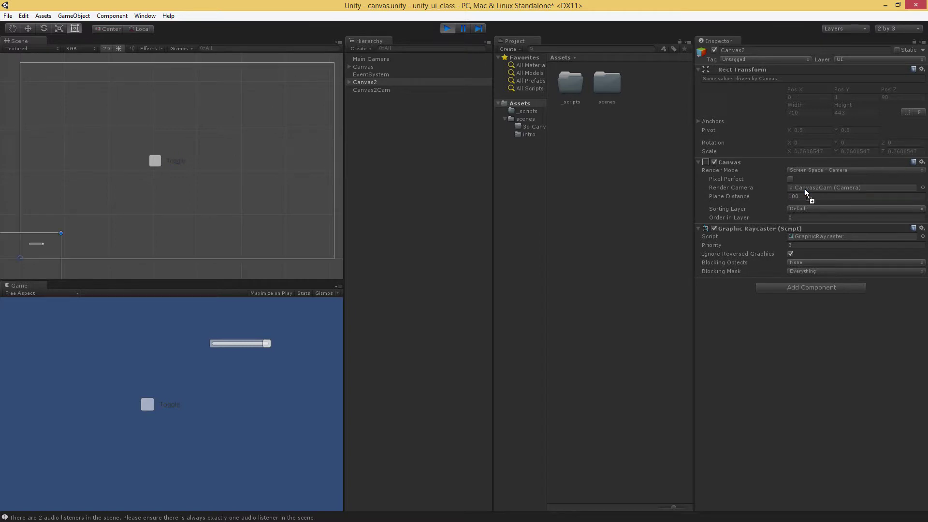
scroll(97, 203, down, 4)
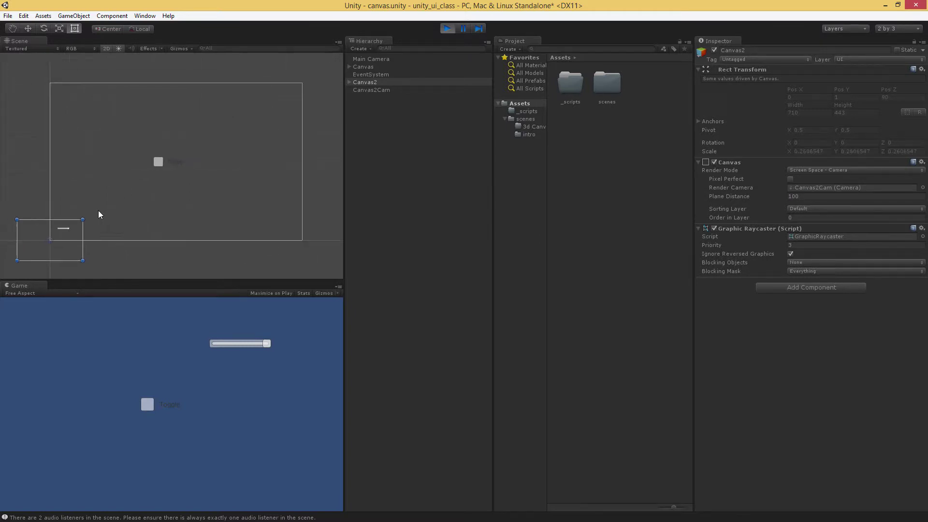
click(63, 191)
middle_drag(63, 195, 133, 184)
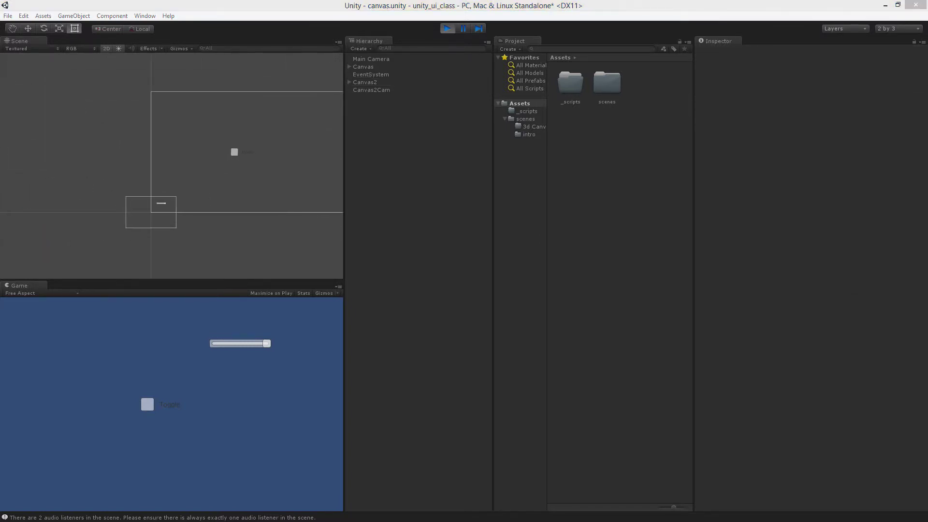
- Switch the Scene view to 3D, orbit around the canvases, and enlarge the Scene and Game panels
click(111, 48)
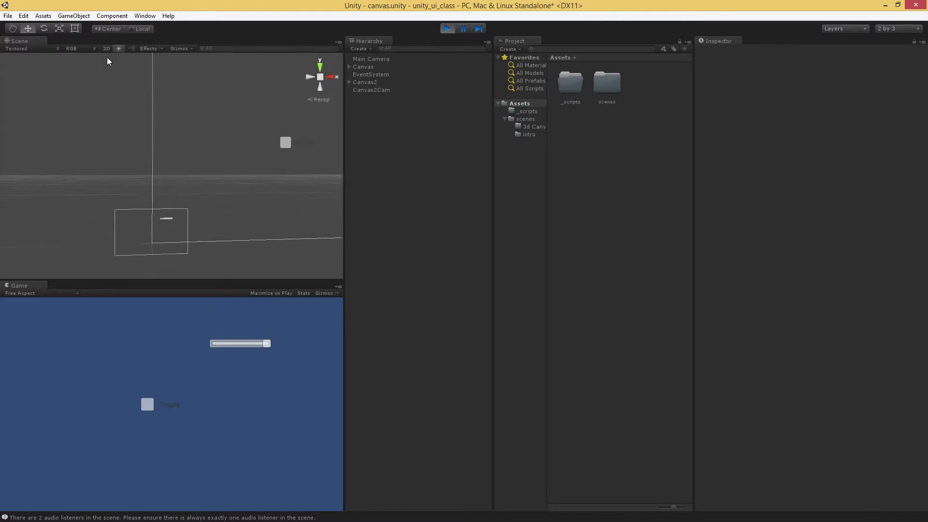
alt+drag(159, 180, 317, 207)
alt+drag(238, 187, 504, 206)
drag(356, 277, 356, 385)
drag(502, 301, 387, 304)
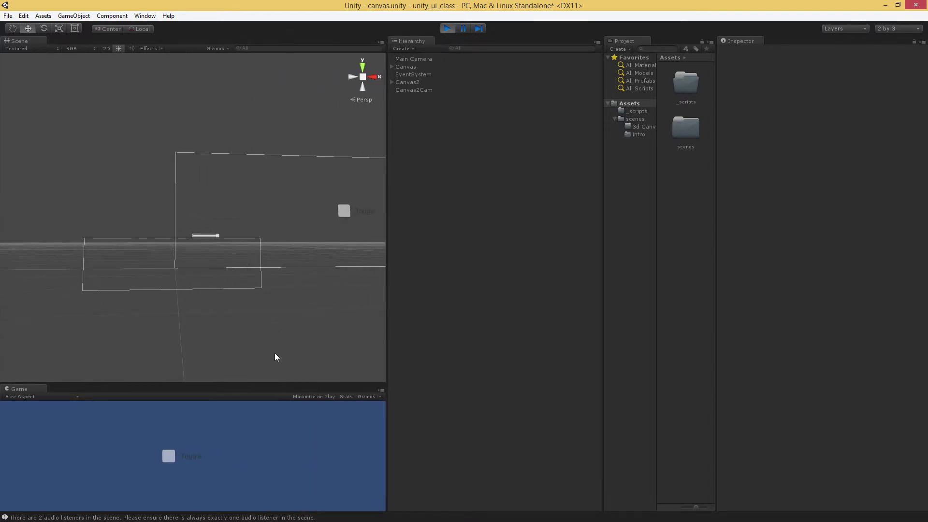
drag(272, 384, 291, 306)
alt+drag(177, 224, 200, 262)
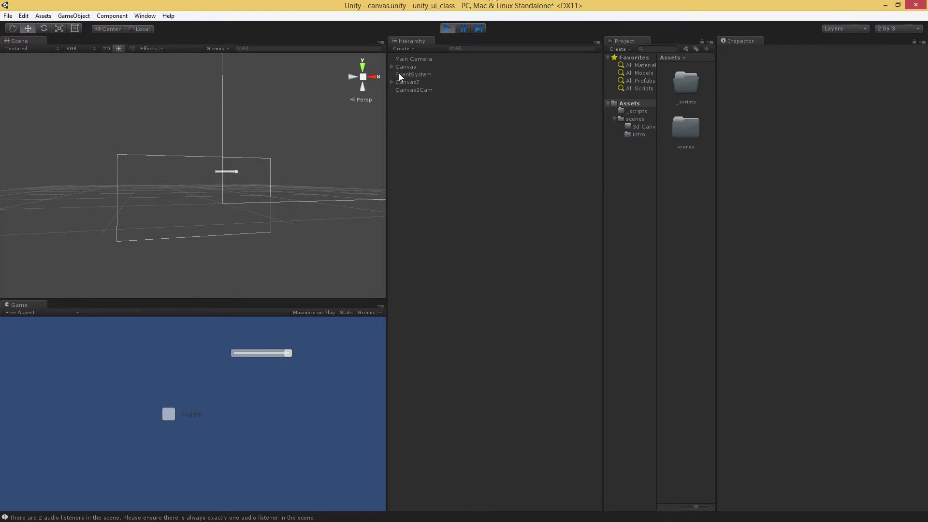
- Rotate Canvas2Cam around its Y axis, then exit Play mode
click(407, 83)
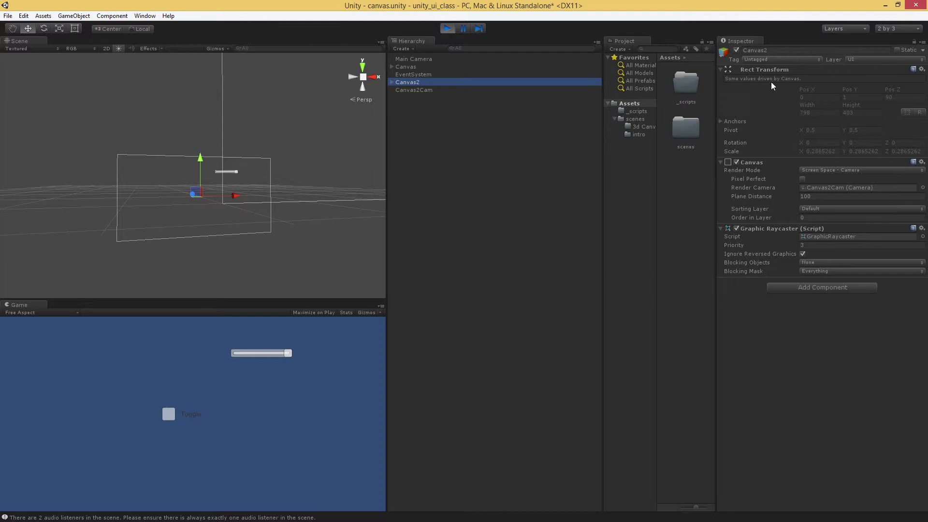
click(414, 89)
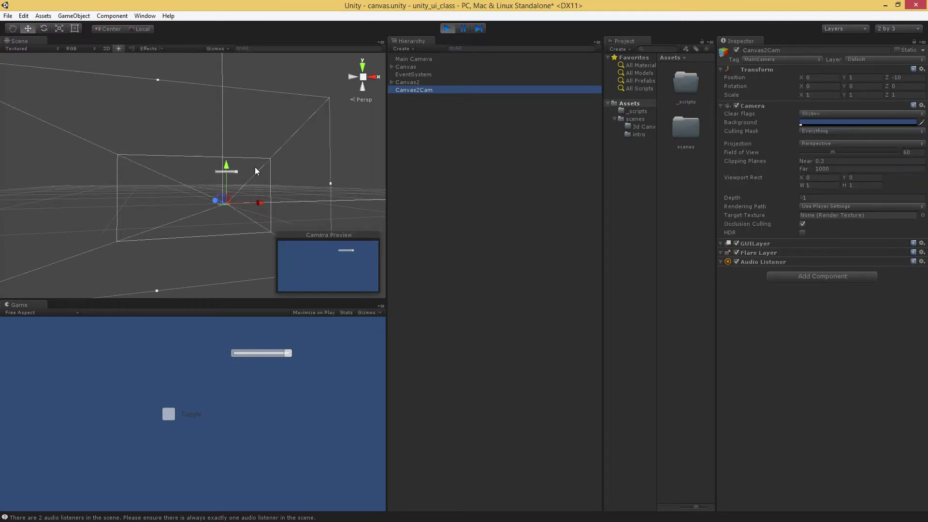
key(e)
drag(226, 209, 374, 208)
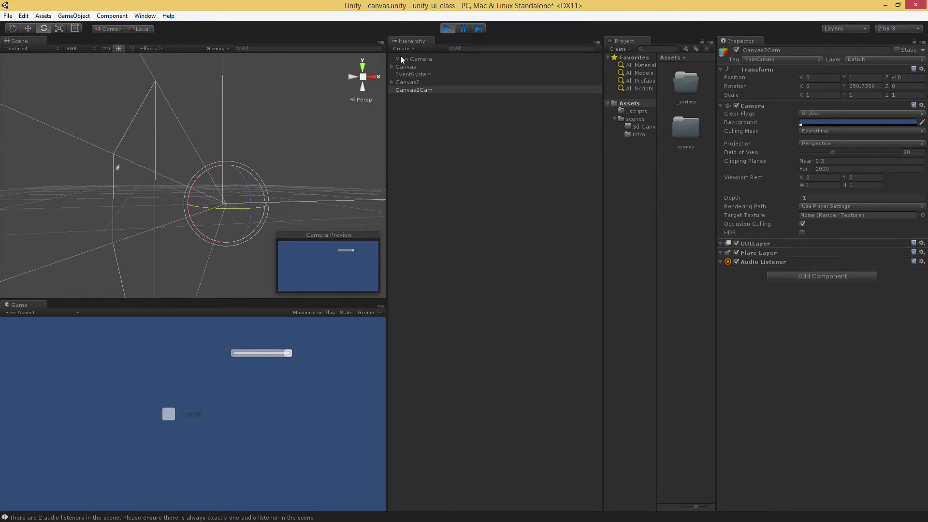
click(449, 29)
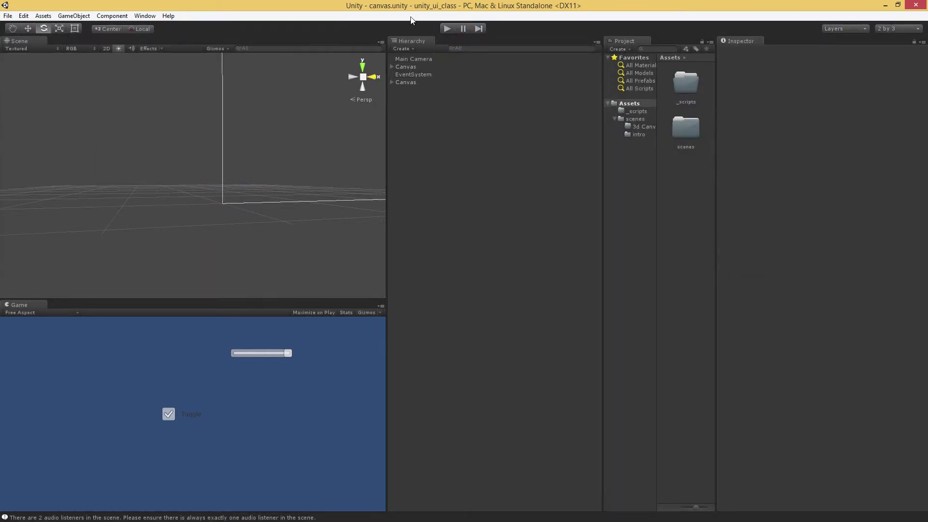
- Set the second Canvas's Render Mode to Screen Space - Camera
click(427, 83)
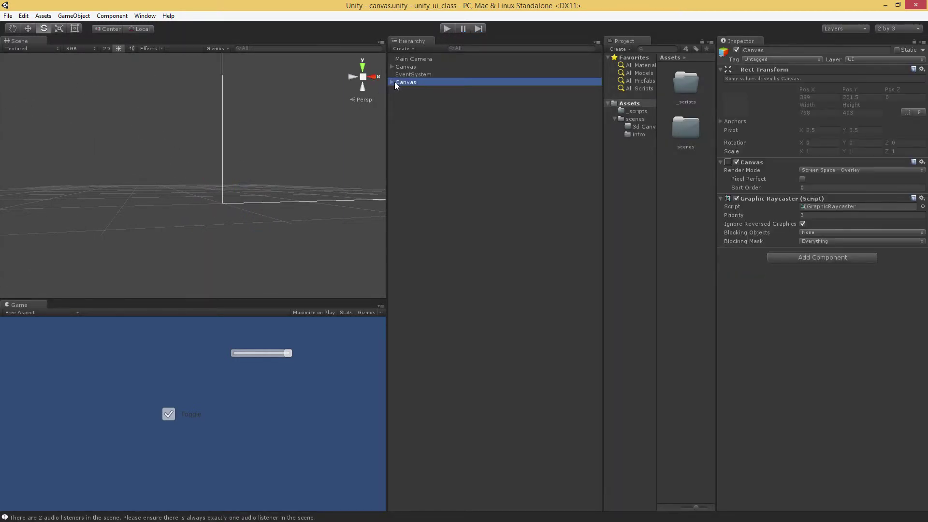
click(447, 29)
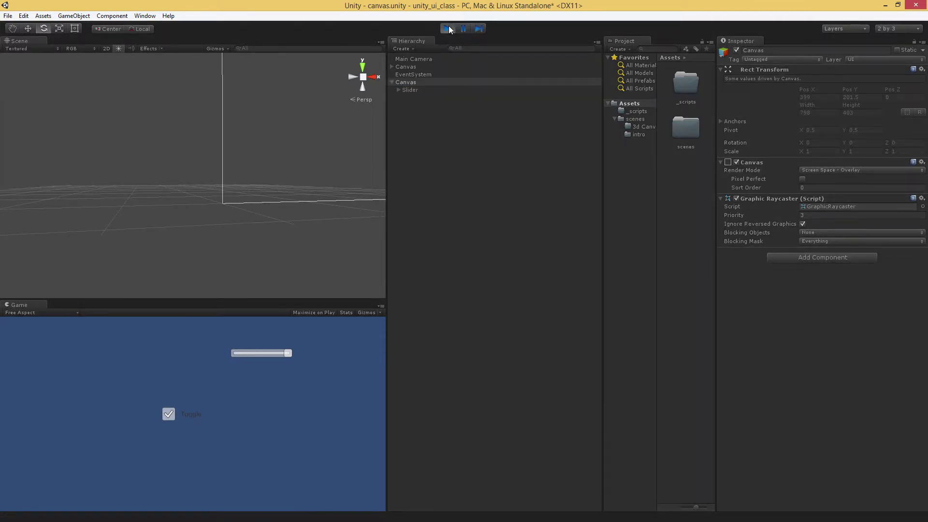
click(449, 27)
click(413, 83)
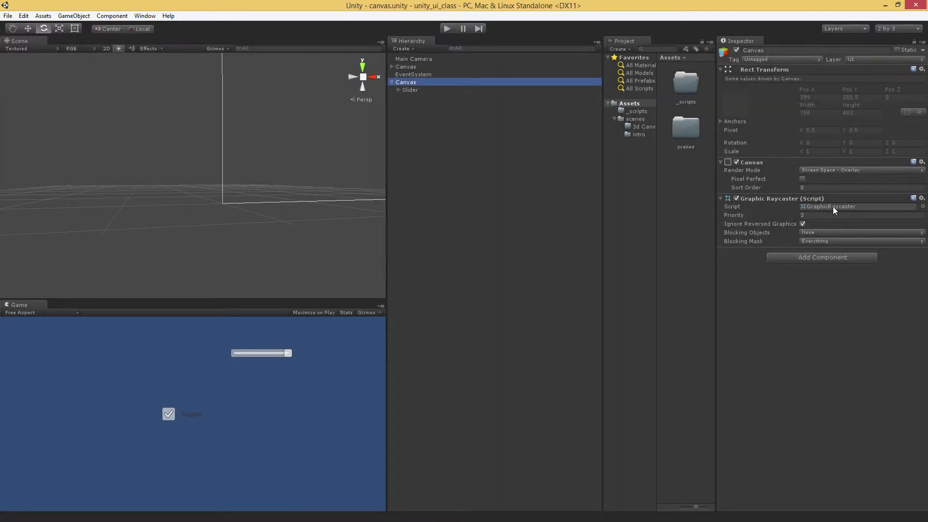
click(868, 171)
click(869, 190)
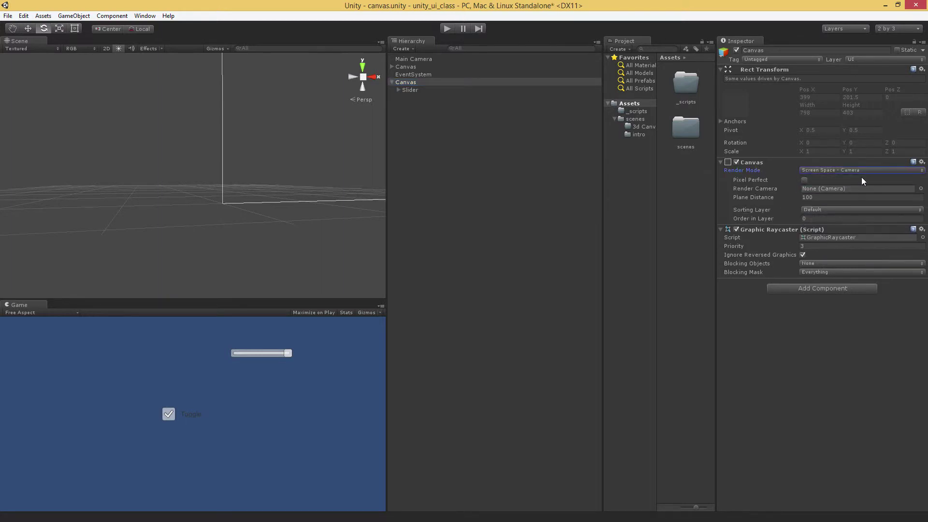
- Duplicate the Main Camera, make it the Canvas's Render Camera, and rotate it to Y -88.41
click(429, 59)
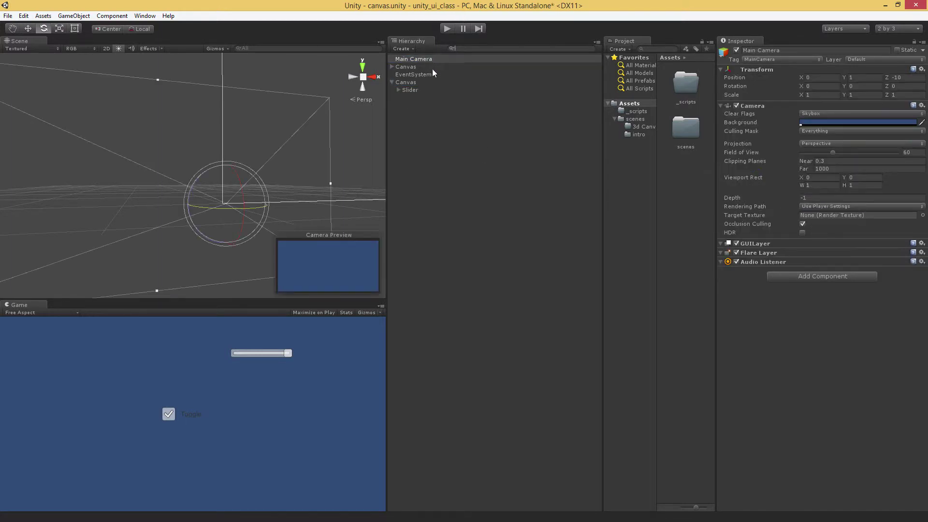
key(ctrl+d)
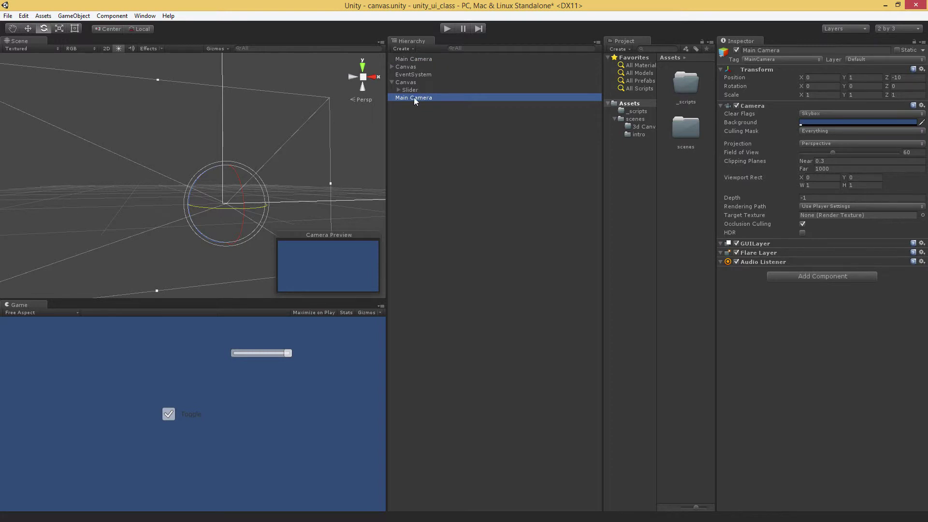
click(436, 82)
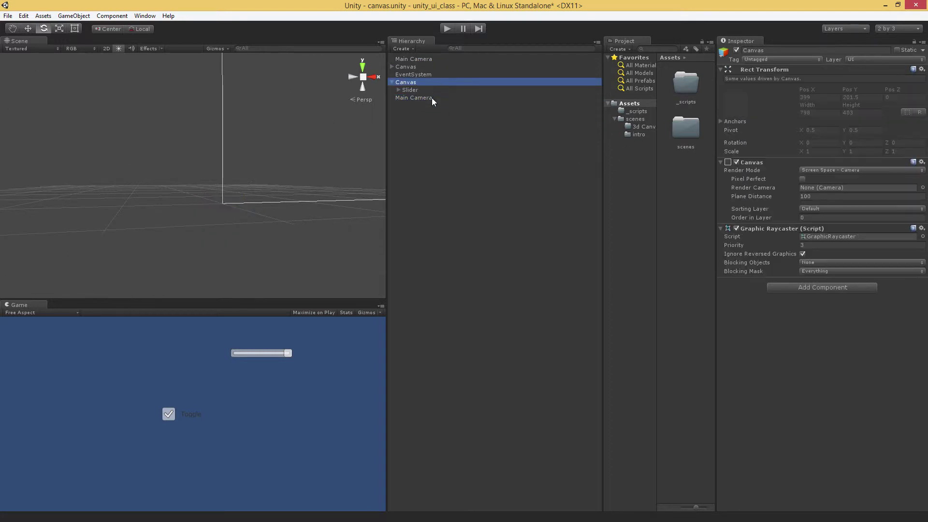
drag(431, 97, 816, 188)
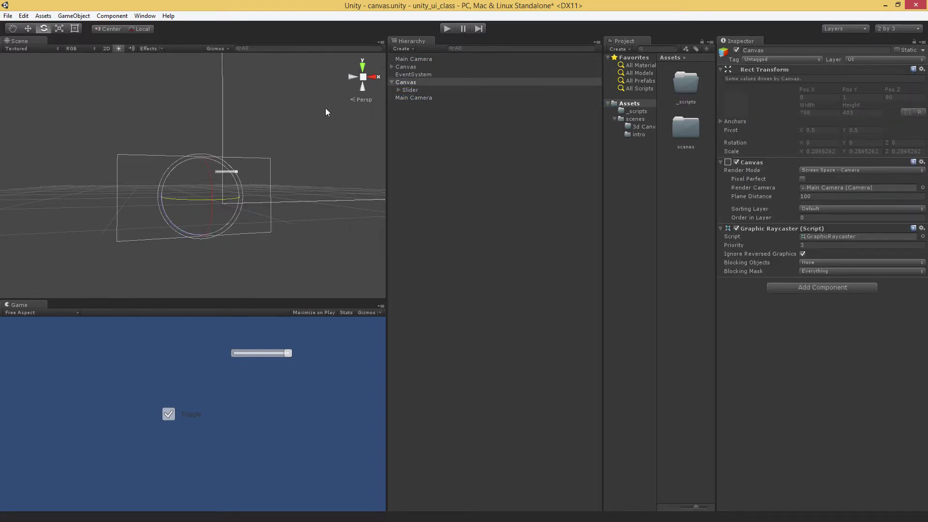
alt+drag(357, 103, 270, 73)
click(450, 99)
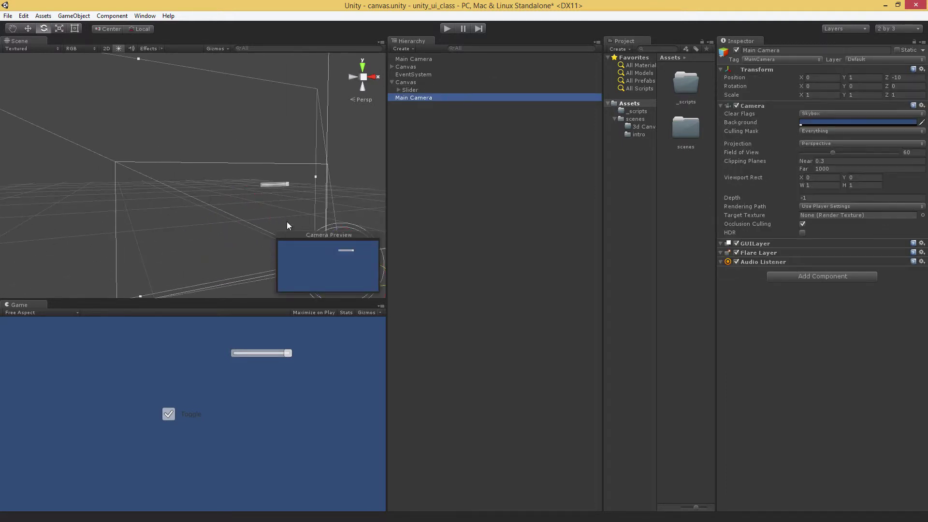
alt+drag(286, 225, 306, 243)
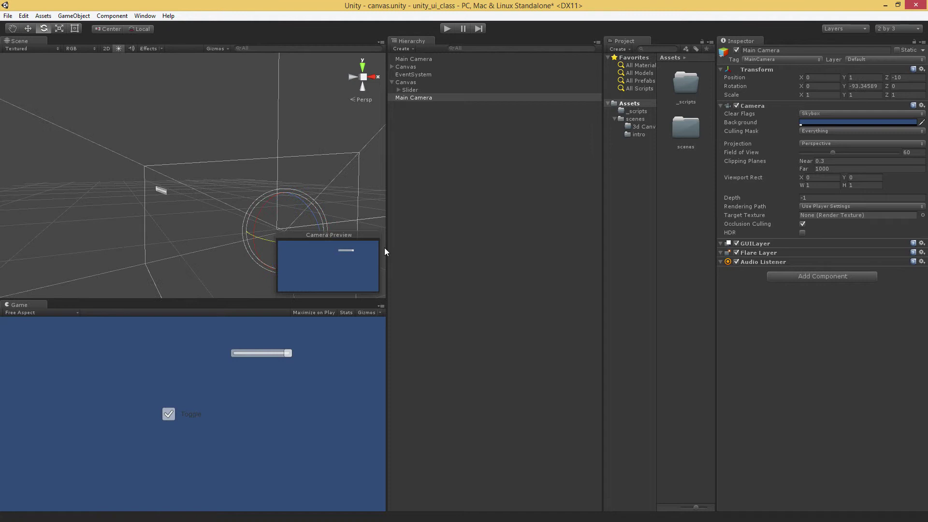
alt+drag(384, 247, 281, 179)
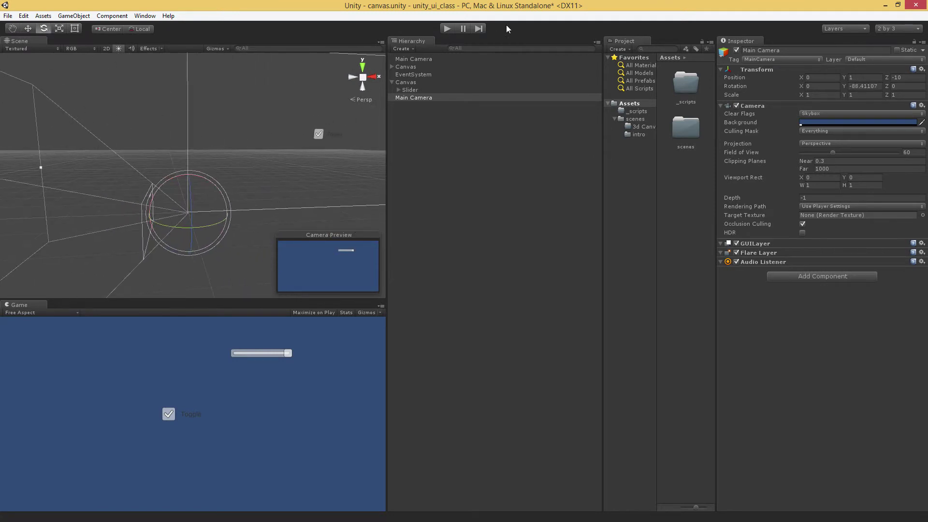
- Enter play mode and select the duplicate Main Camera in the Hierarchy
click(447, 29)
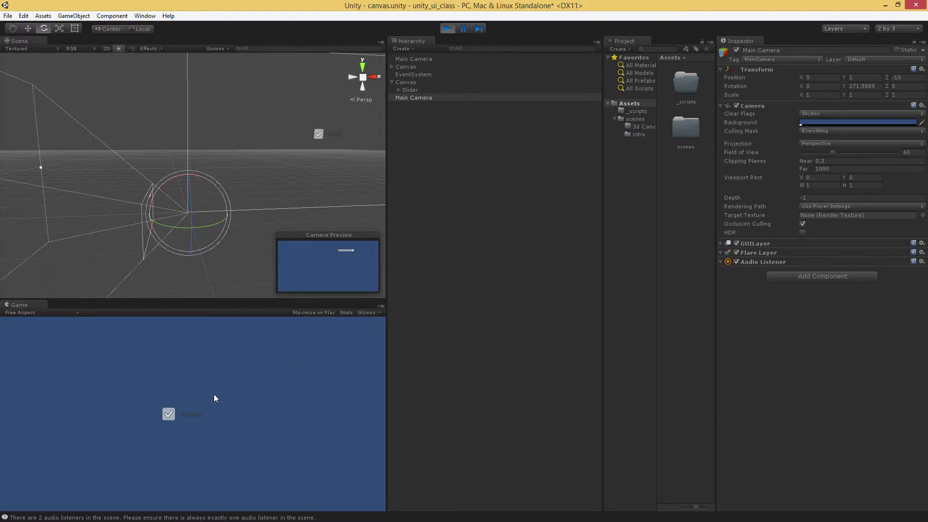
alt+drag(235, 201, 3, 212)
click(409, 82)
click(422, 97)
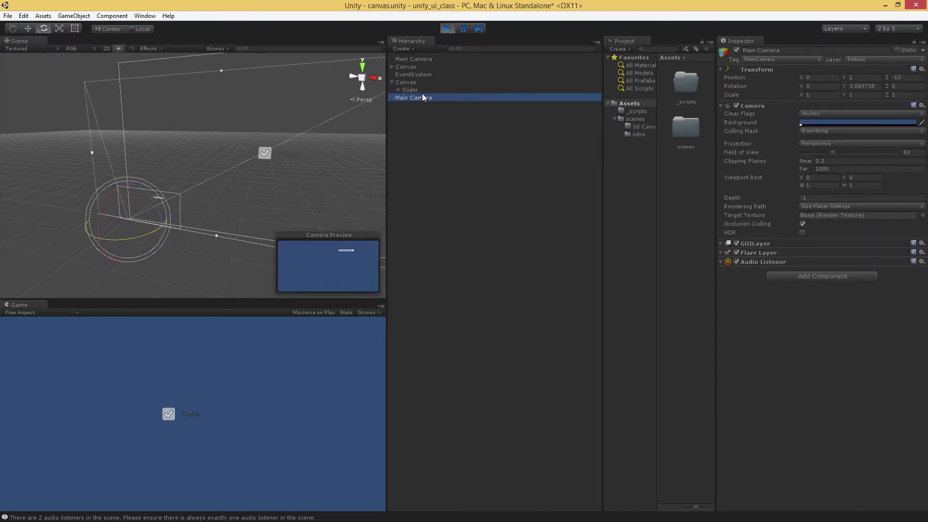
click(421, 97)
- Set the Main Camera's Clear Flags to Solid Color
alt+drag(309, 180, 290, 172)
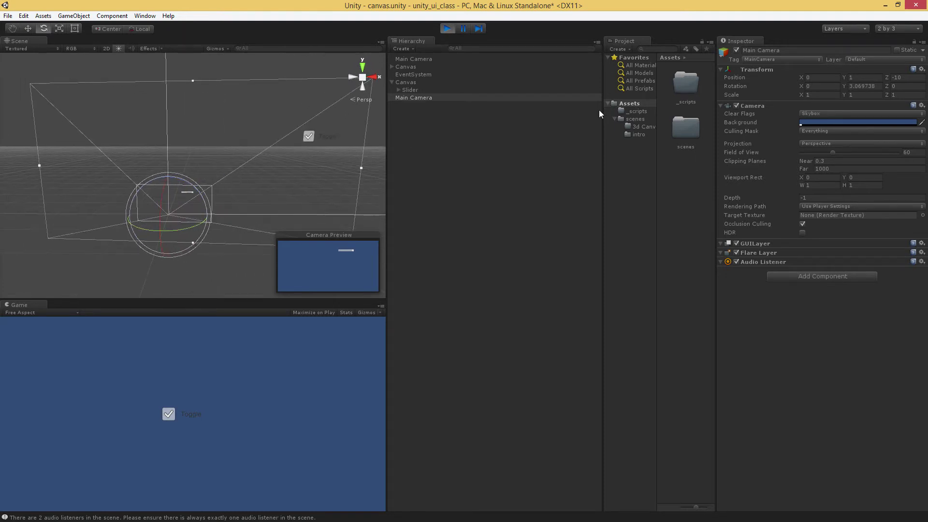
click(834, 113)
click(841, 134)
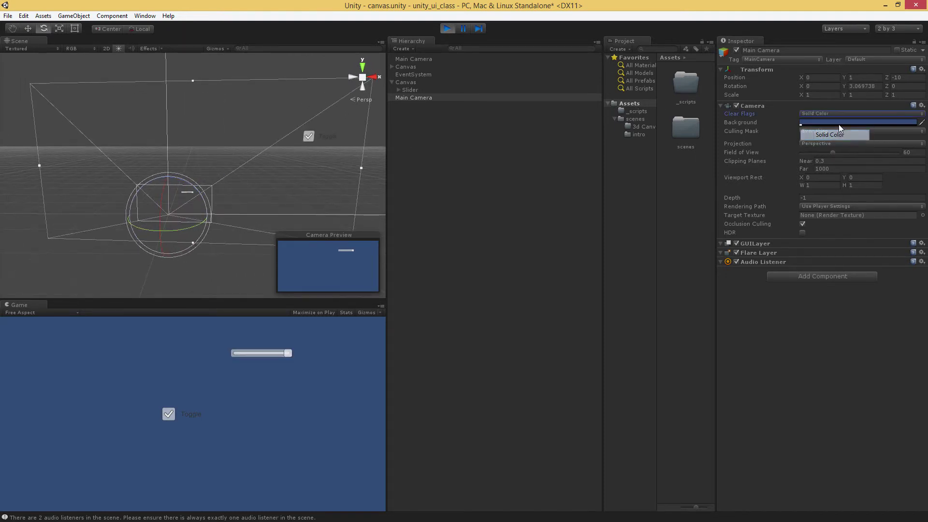
- Turn the Main Camera to about 282.87° on Y and drag the slider back and forth to test it
drag(284, 353, 264, 353)
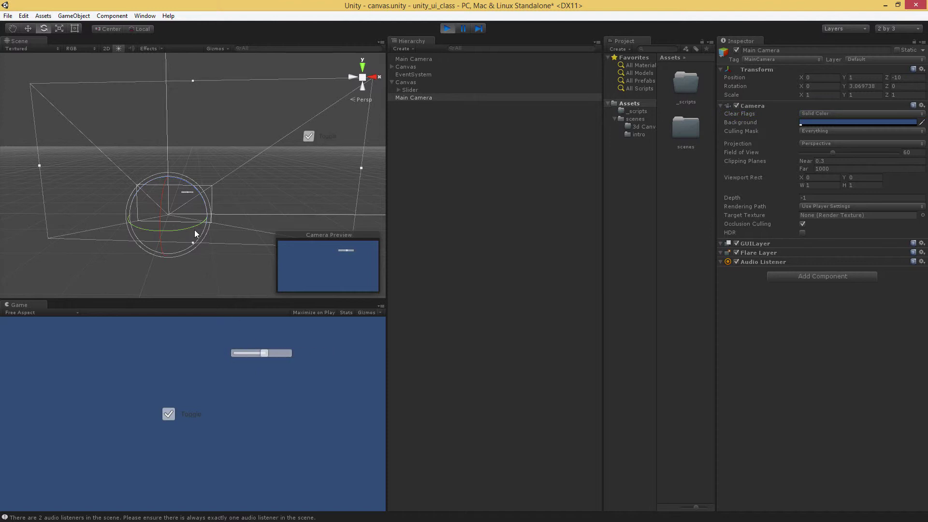
drag(211, 227, 300, 260)
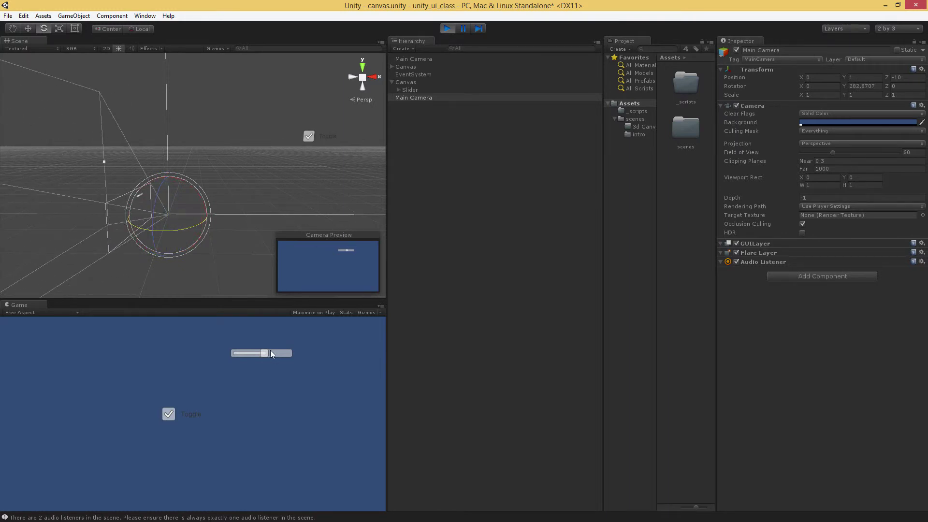
drag(267, 350, 194, 399)
drag(287, 353, 217, 352)
- Select the second Main Camera and untick its active checkbox in the Inspector
click(457, 95)
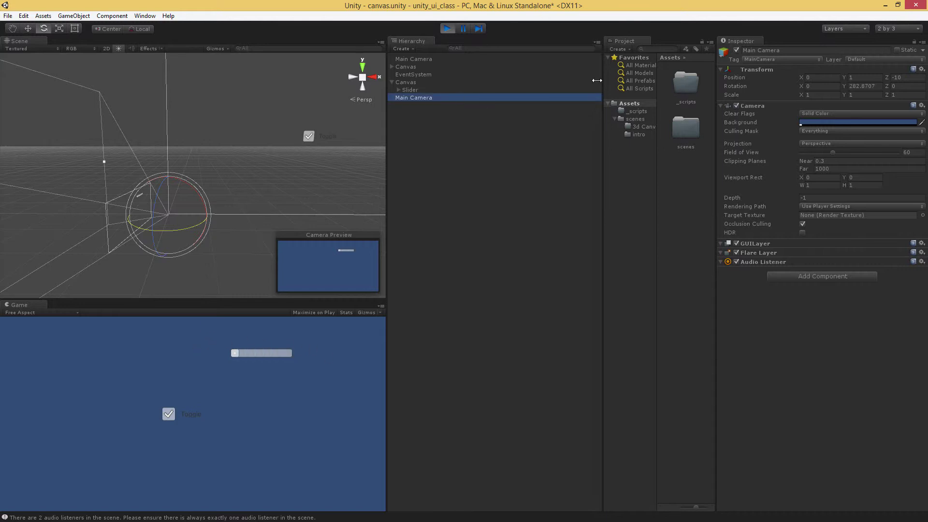
click(736, 50)
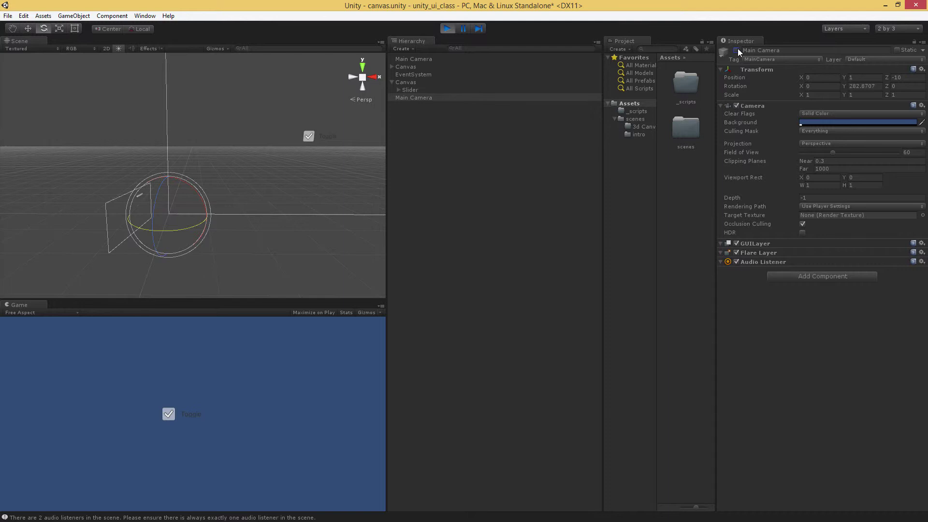
- Stop play mode and set the Canvas Render Mode to World Space with Main Camera as Event Camera
click(421, 83)
click(392, 82)
click(447, 29)
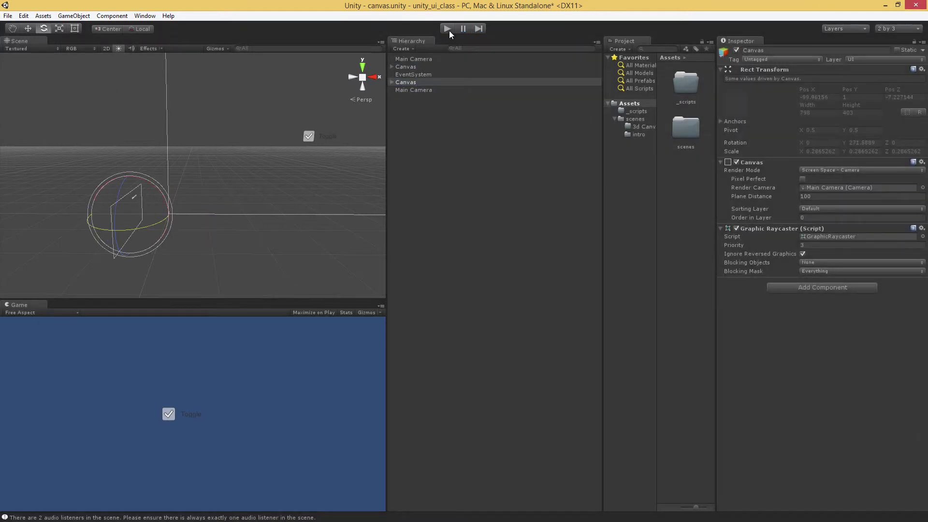
click(852, 171)
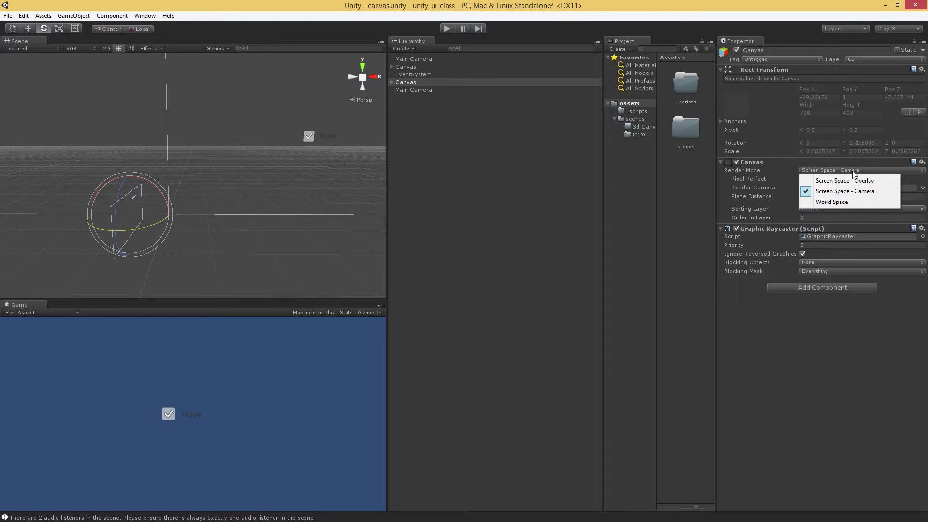
click(851, 202)
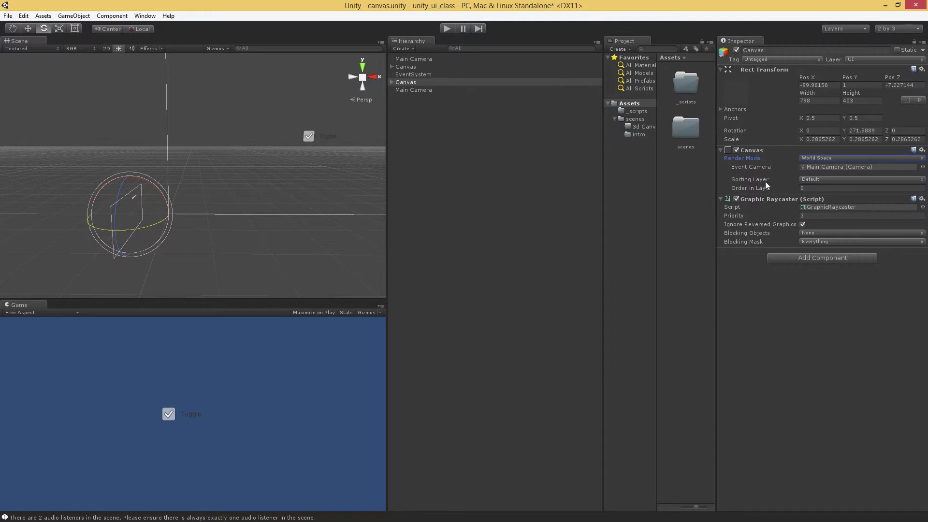
click(851, 166)
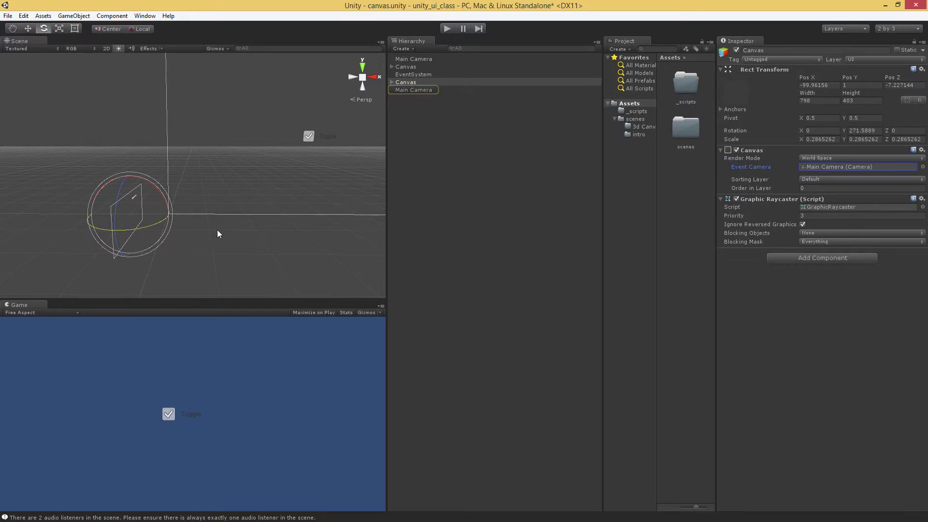
- Create a Capsule via GameObject > 3D Object > Capsule
scroll(217, 230, down, 5)
scroll(216, 228, up, 4)
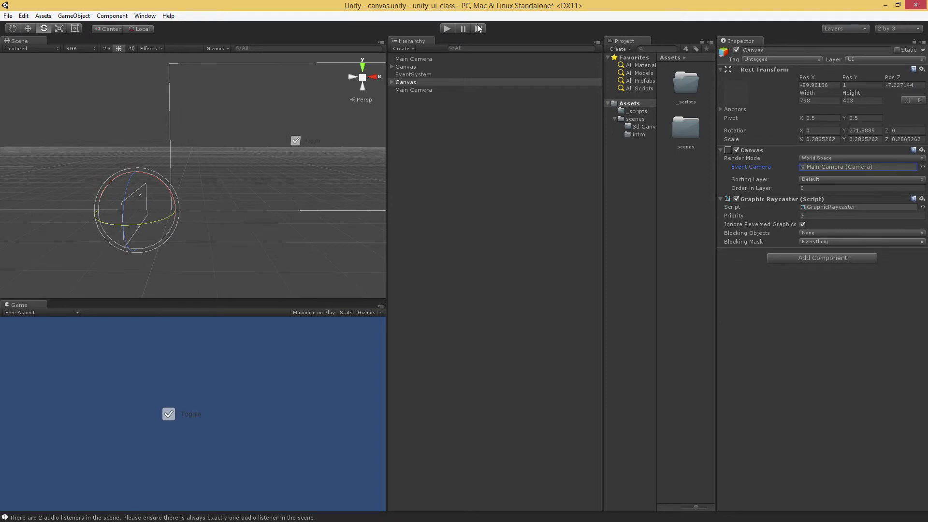
click(73, 15)
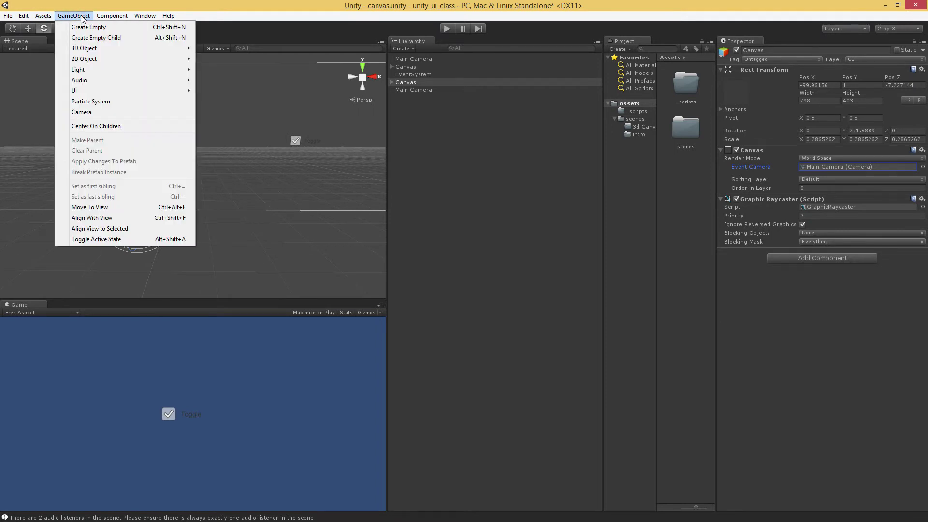
mouse_move(111, 48)
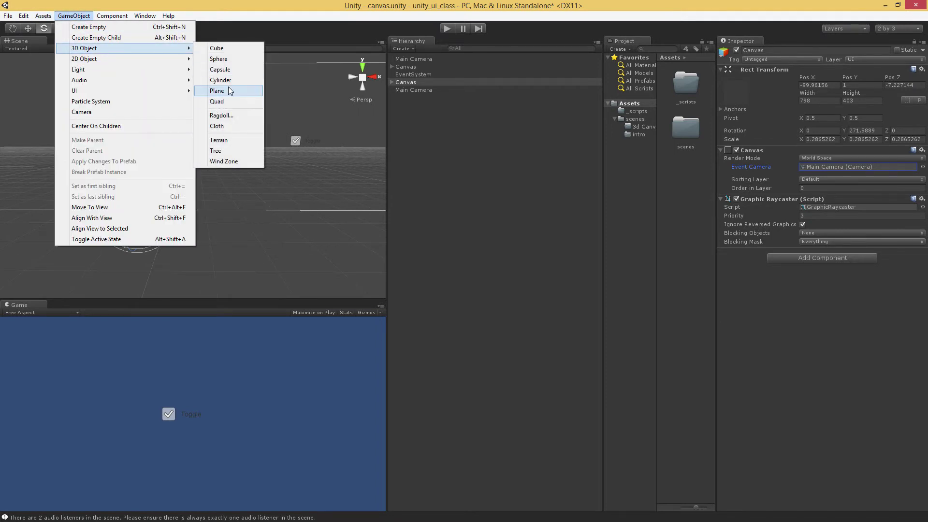
click(231, 73)
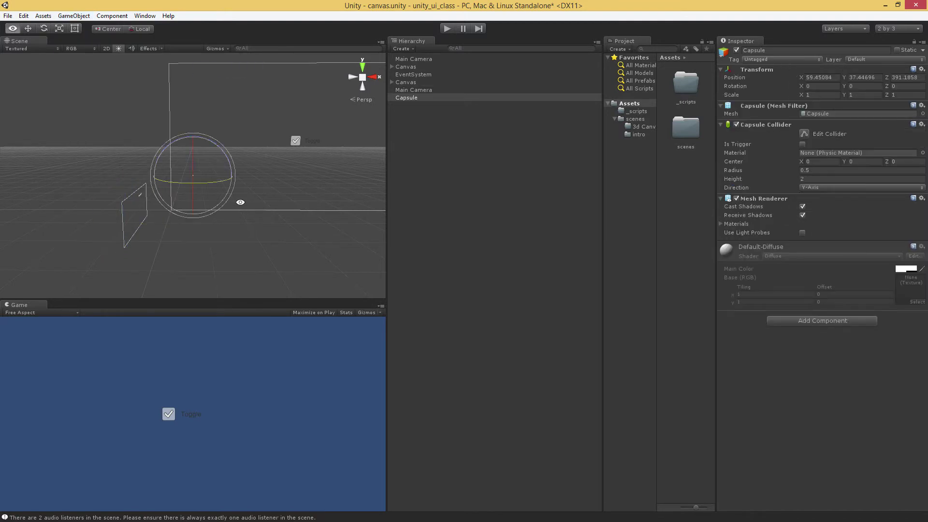
alt+drag(240, 201, 103, 232)
- Set the Capsule's position to 0, 0, 0
click(822, 77)
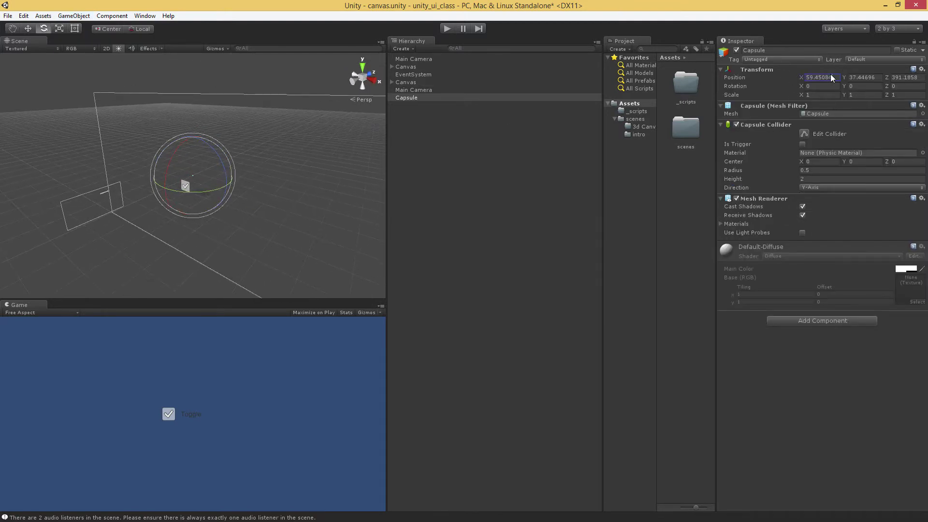
text(0)
key(Tab)
text(0)
key(Tab)
text(0)
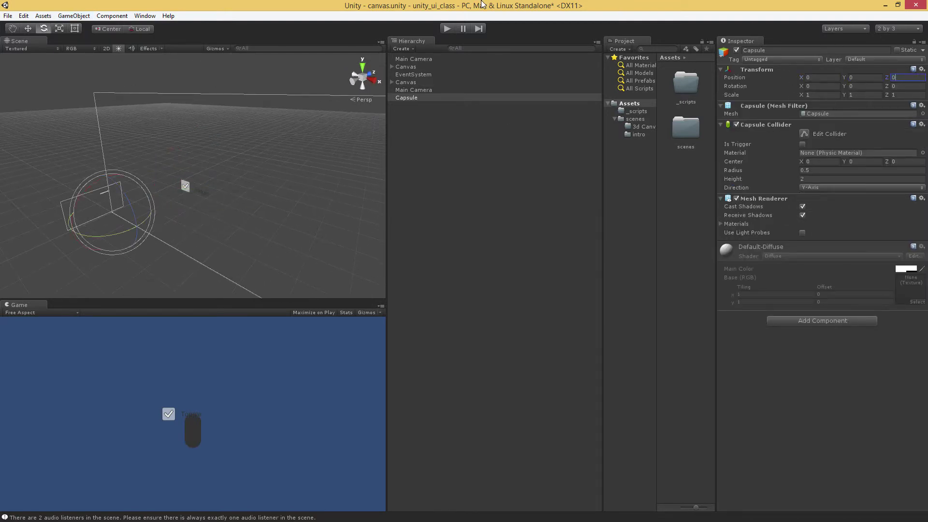
alt+drag(175, 263, 151, 257)
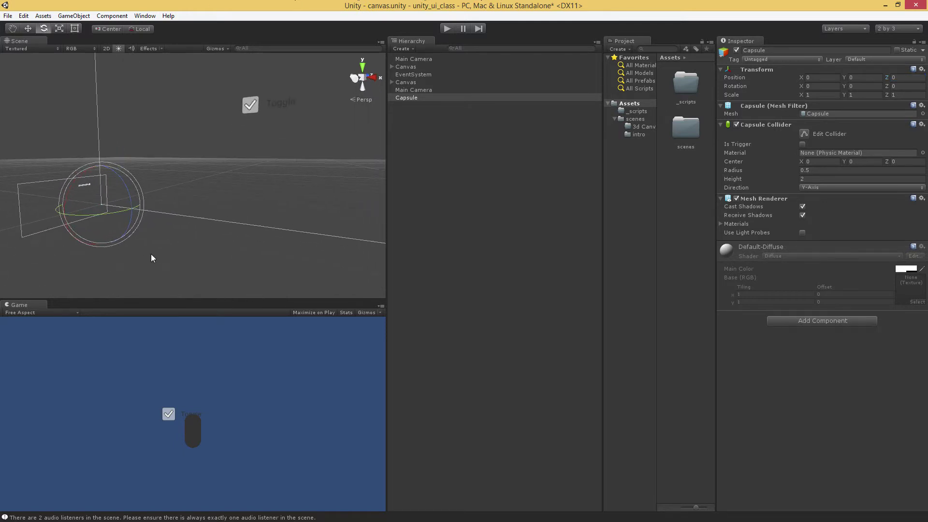
alt+drag(63, 97, 190, 213)
- Rotate the Capsule to about 13° on Y with the Rotate tool
key(e)
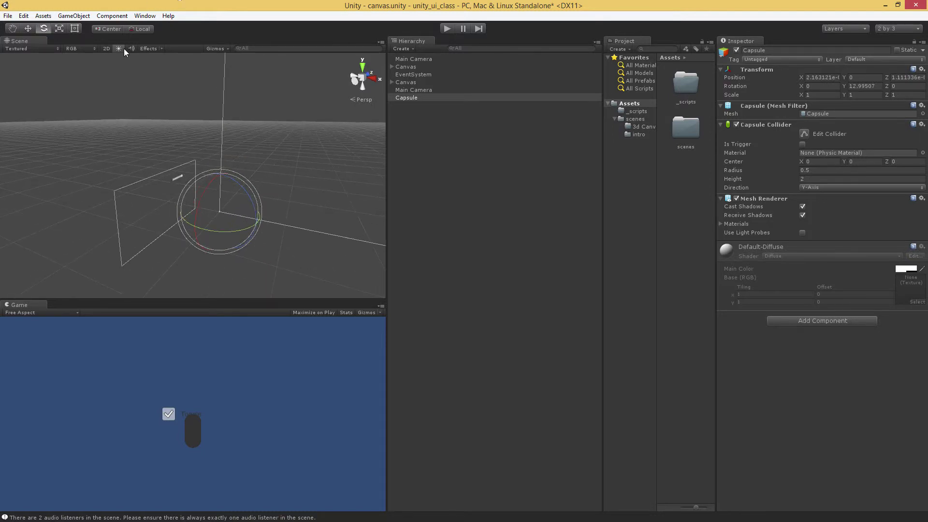
click(106, 48)
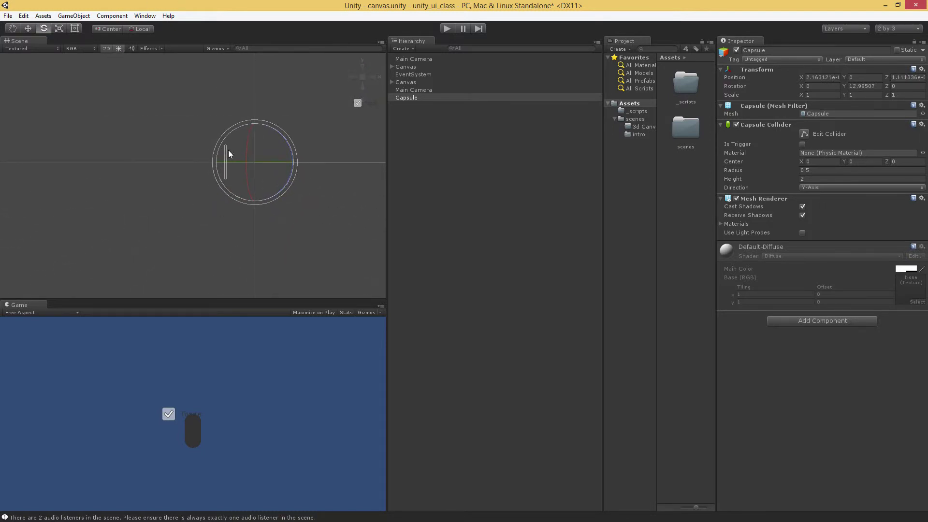
middle_drag(228, 154, 140, 208)
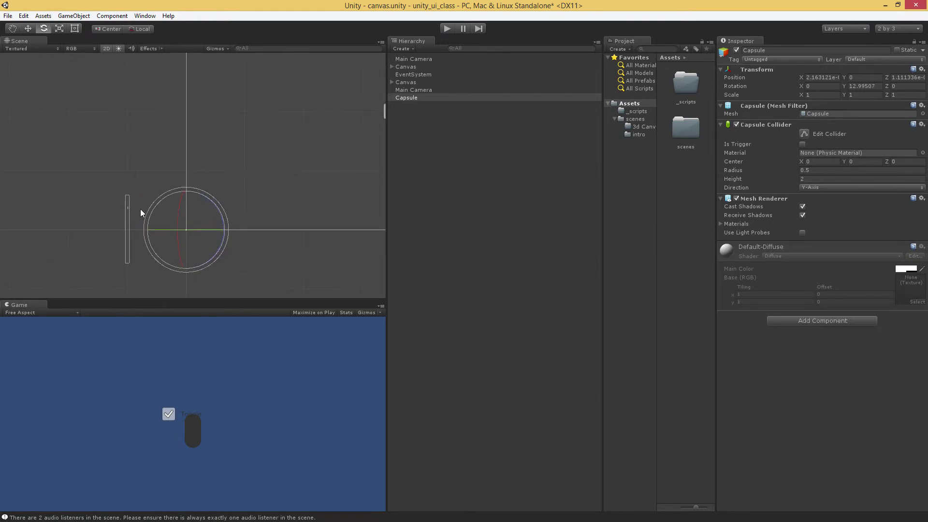
click(105, 47)
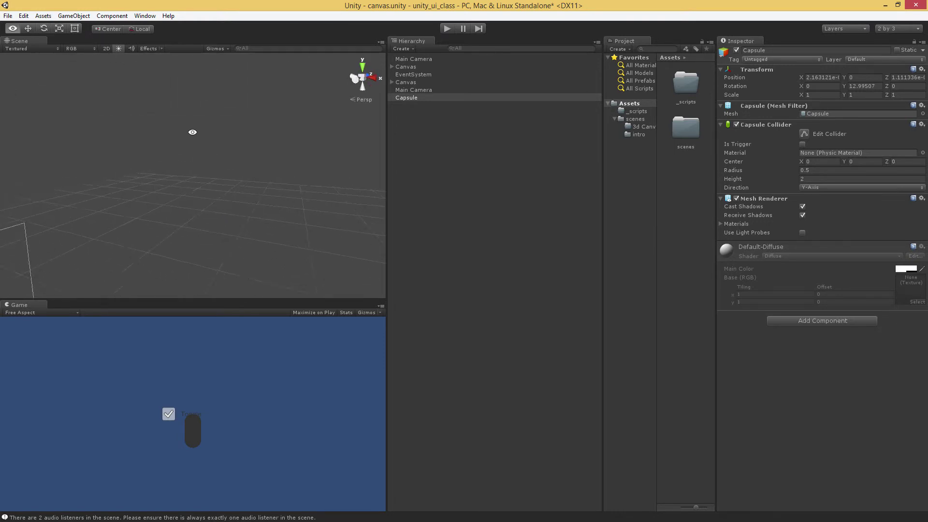
alt+drag(192, 132, 315, 174)
- Add a Directional Light via GameObject > Light
click(74, 16)
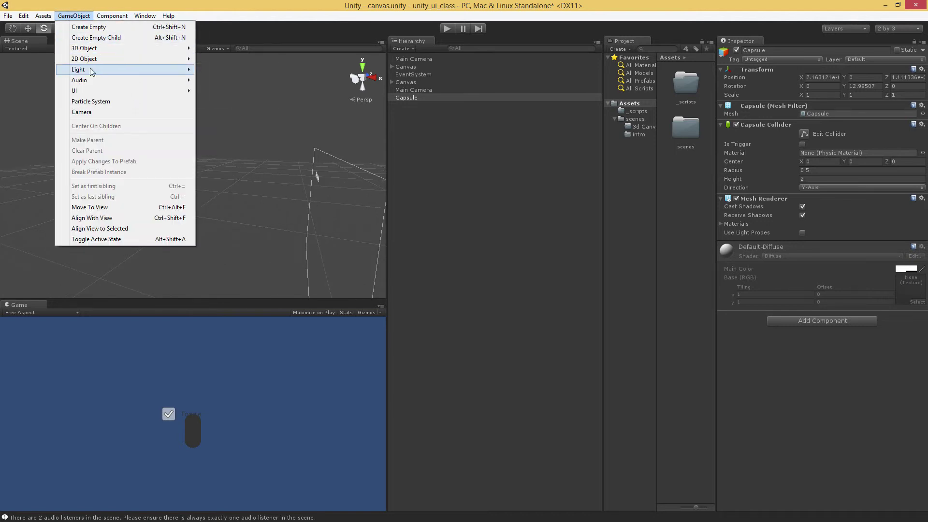
mouse_move(92, 70)
click(225, 70)
alt+drag(270, 193, 179, 136)
- Select the Canvas and set its position to 0, 0, 0
click(179, 135)
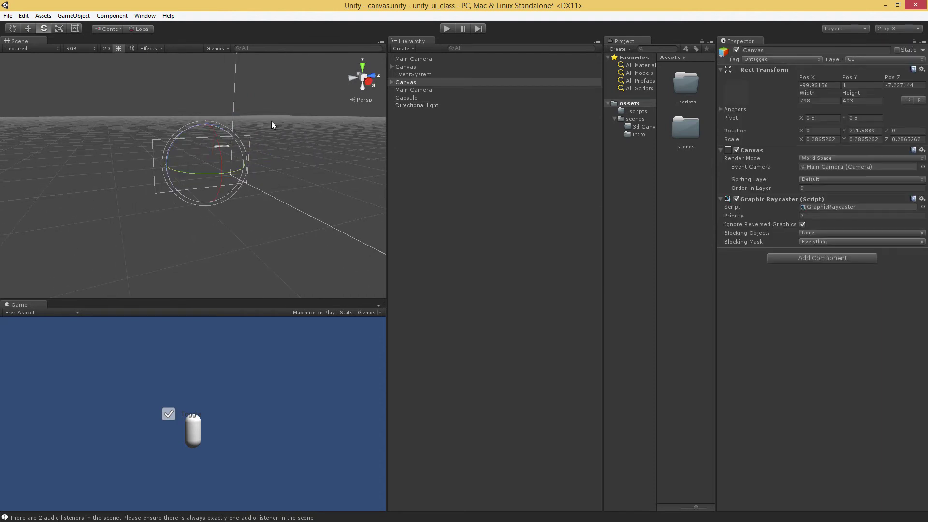
click(407, 81)
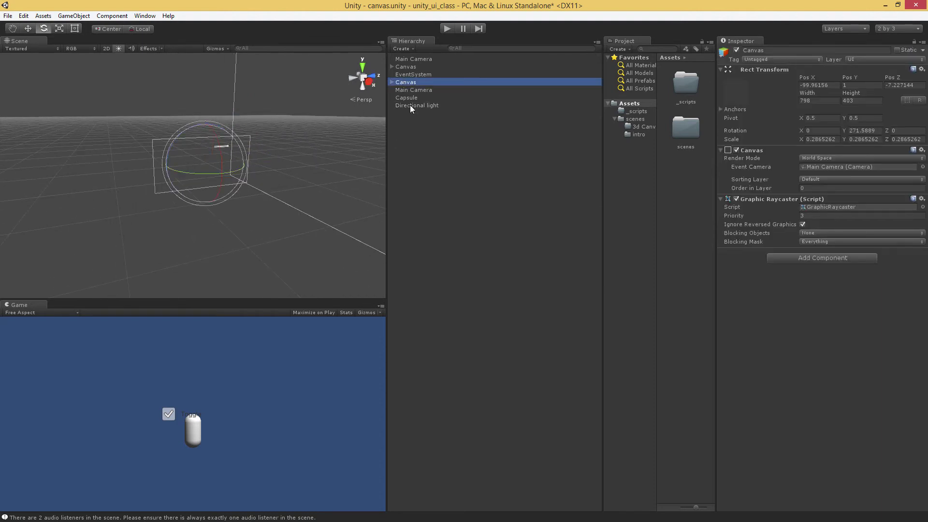
drag(211, 172, 126, 167)
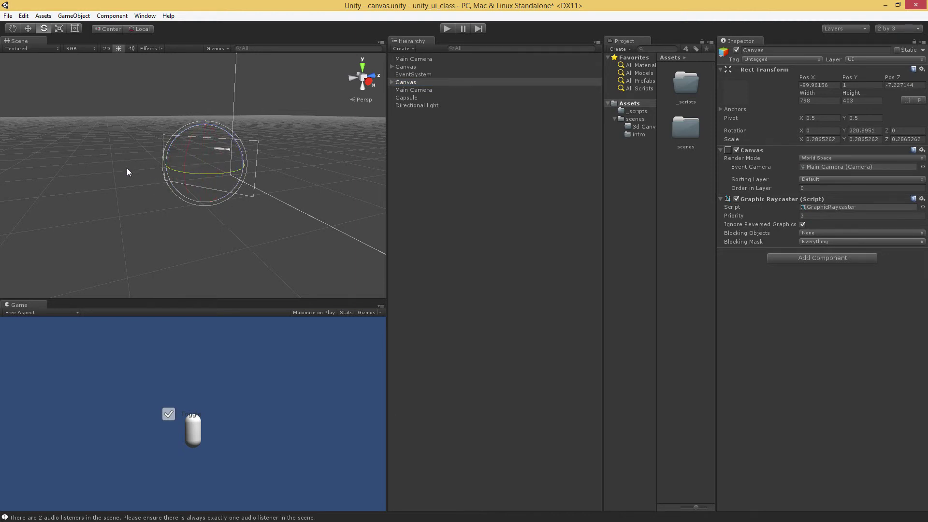
click(818, 85)
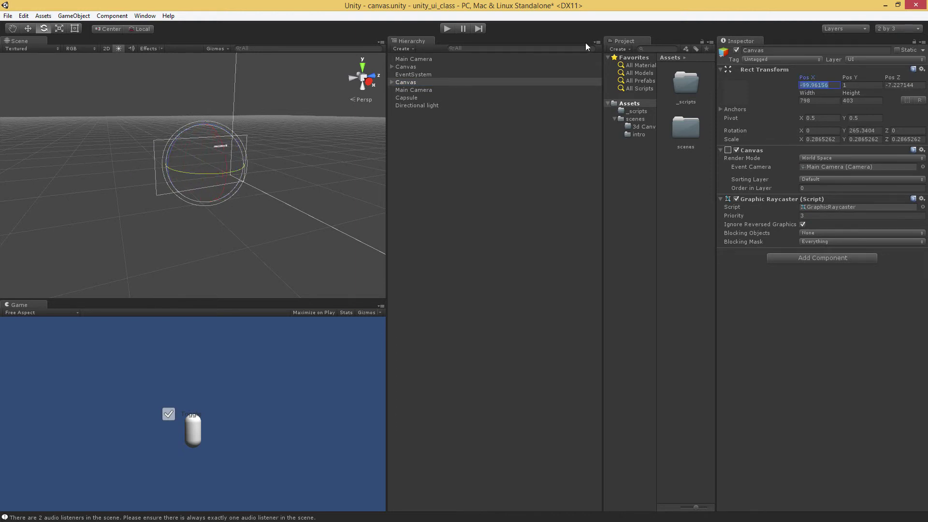
text(0)
key(Tab)
text(0)
key(Tab)
text(0)
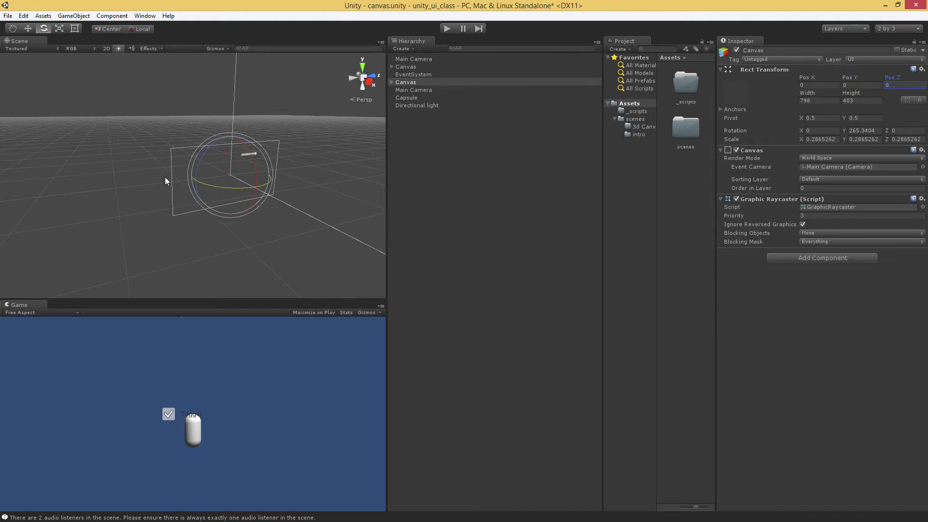
click(209, 190)
- Rotate the Canvas to about 324° on Y and enlarge the Game view
drag(209, 190, 237, 250)
alt+drag(169, 123, 299, 82)
click(28, 29)
- Delete the extra Main Camera from the Hierarchy
click(426, 91)
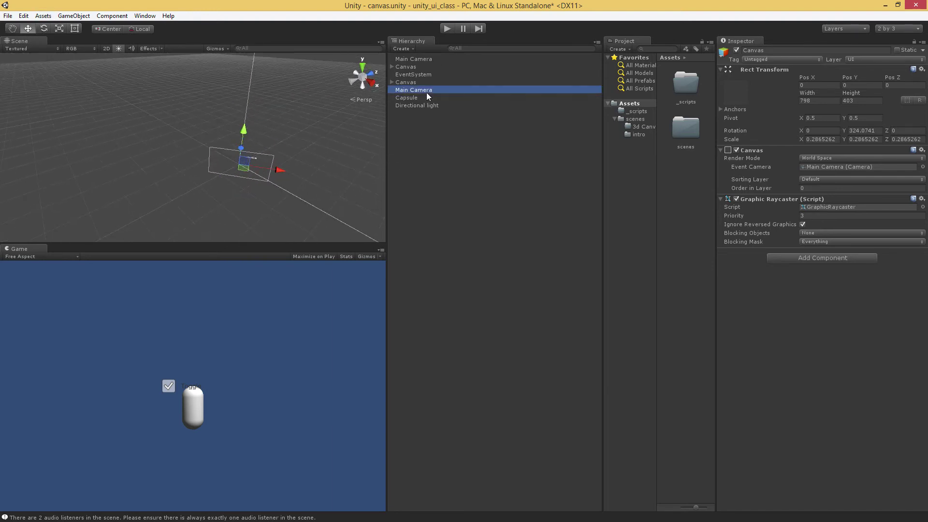
alt+drag(312, 153, 325, 134)
click(433, 96)
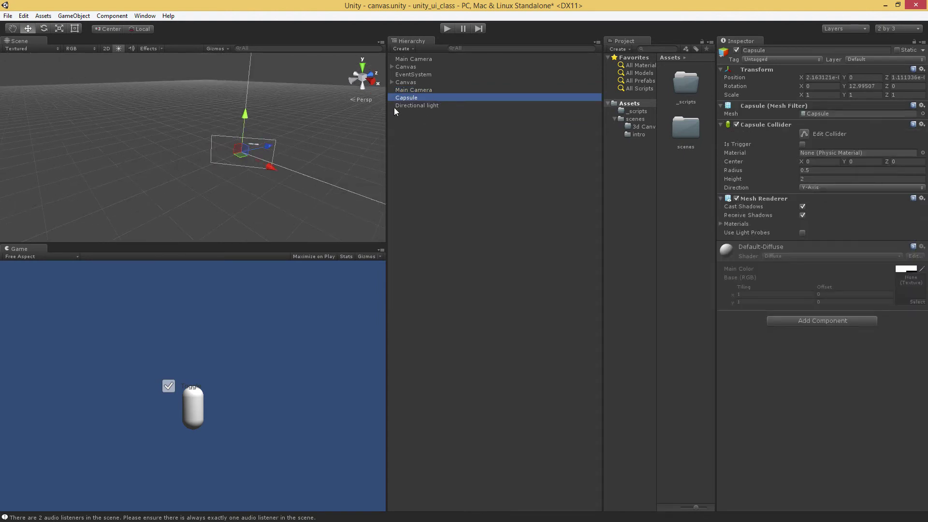
click(425, 90)
key(Delete)
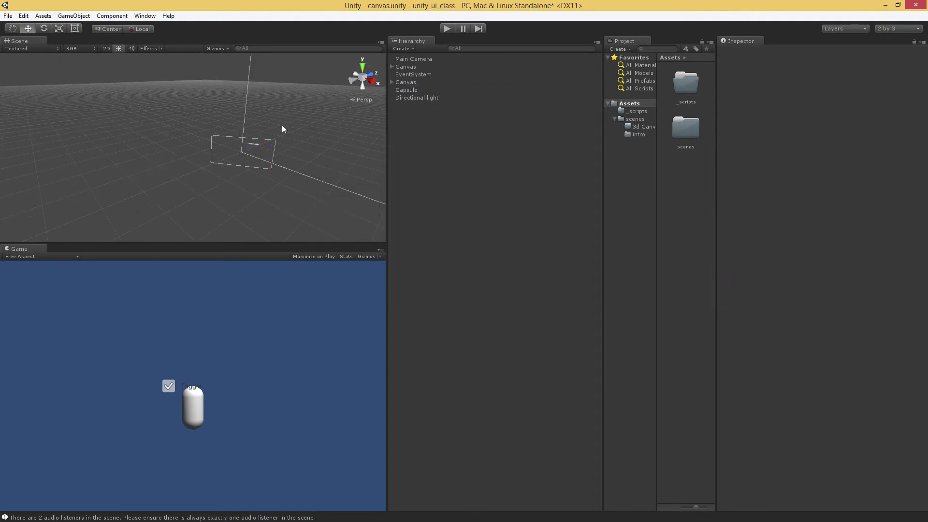
- Frame the Capsule with F, then select the second Canvas to inspect its properties
click(415, 89)
alt+drag(273, 151, 232, 172)
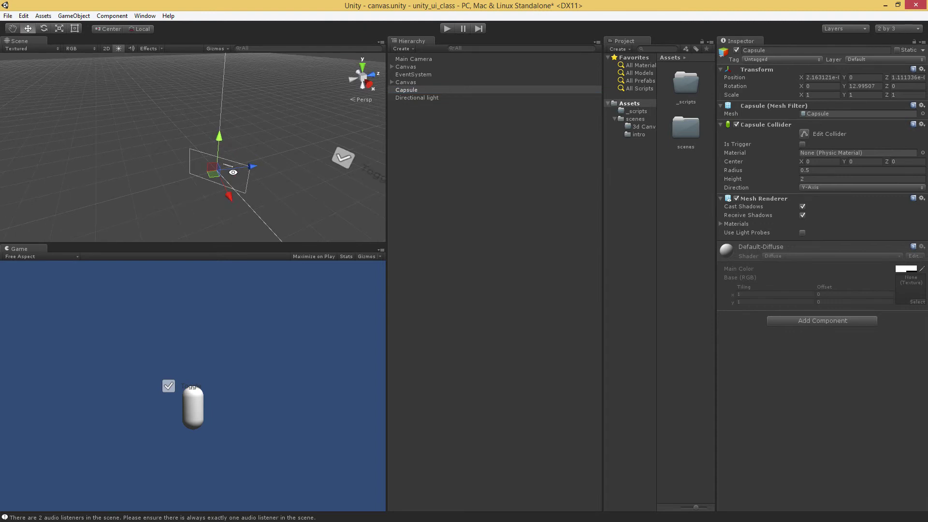
key(f)
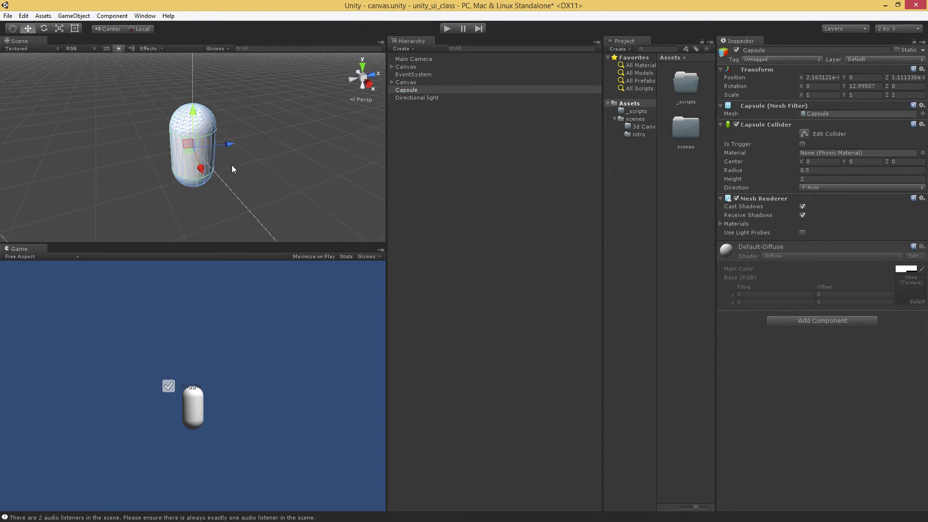
scroll(231, 164, down, 3)
alt+drag(225, 163, 215, 189)
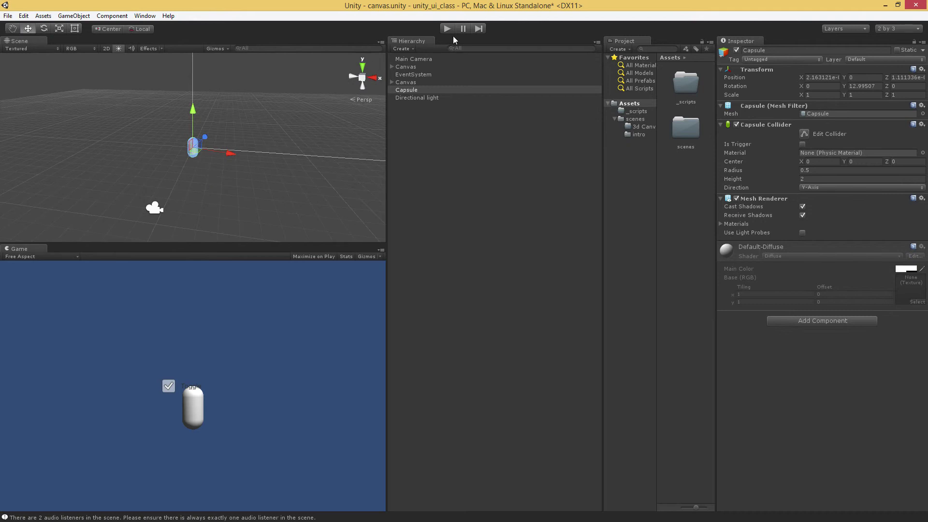
click(423, 84)
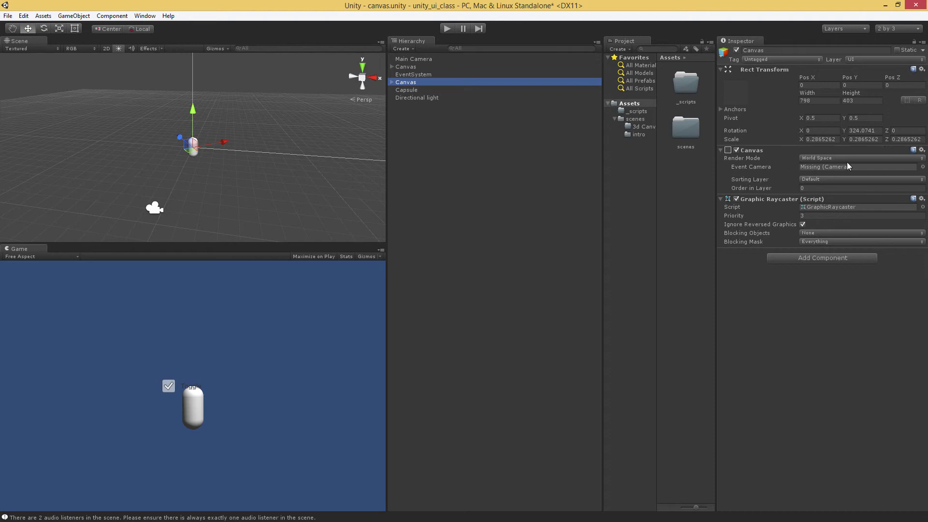
scroll(283, 136, down, 1)
scroll(281, 129, down, 4)
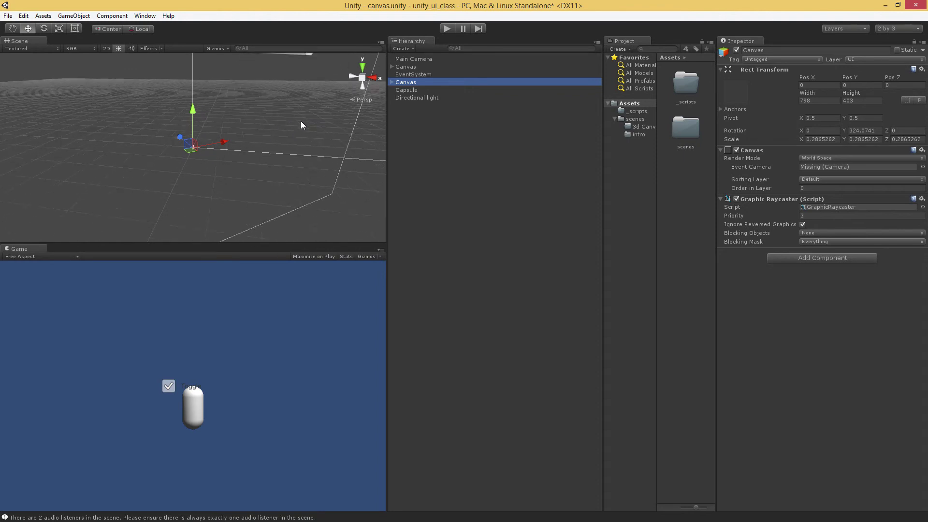
scroll(301, 121, up, 3)
- Resize the World Space canvas to width 703.7 and height 354.9 in Rect Transform
click(409, 90)
click(415, 82)
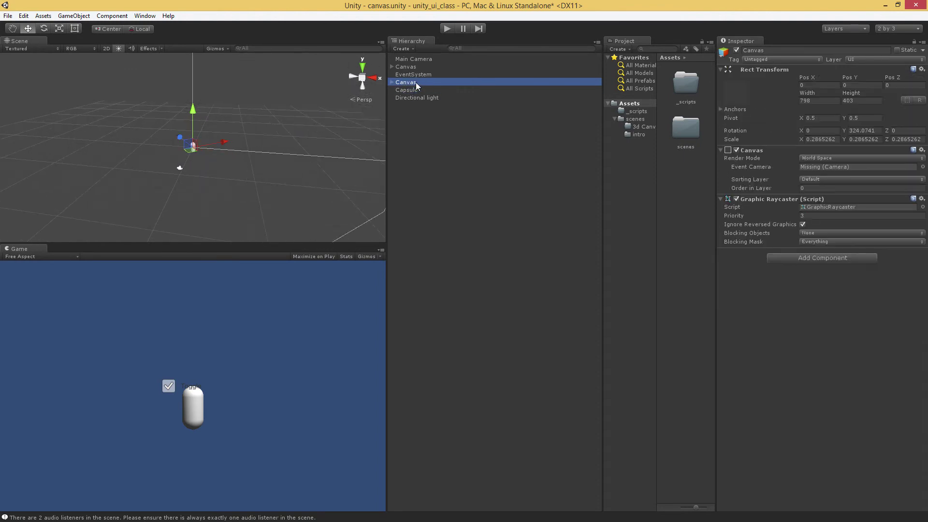
scroll(291, 115, up, 2)
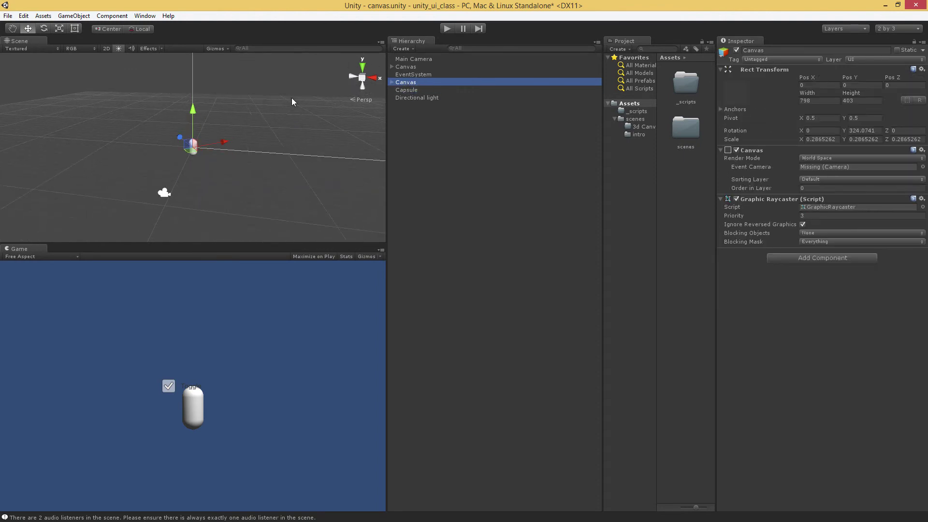
alt+drag(292, 98, 209, 143)
scroll(210, 143, up, 4)
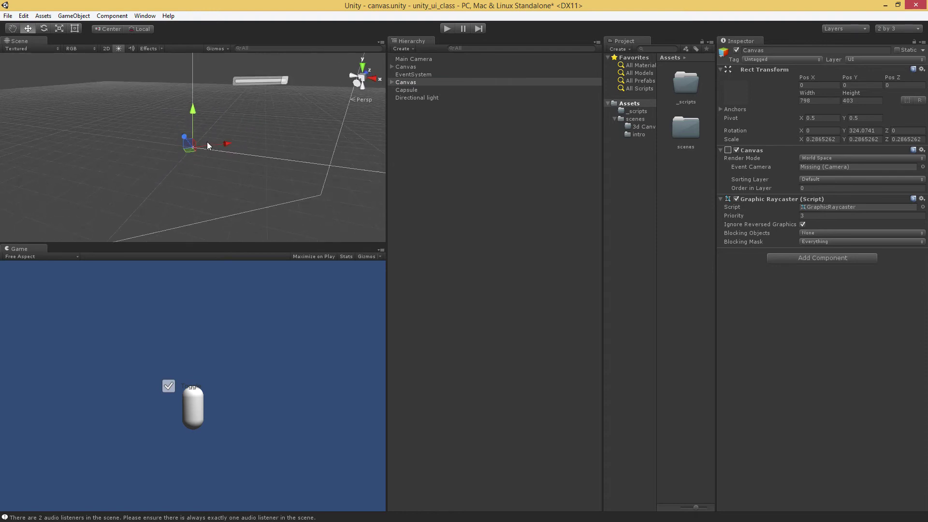
scroll(212, 136, down, 1)
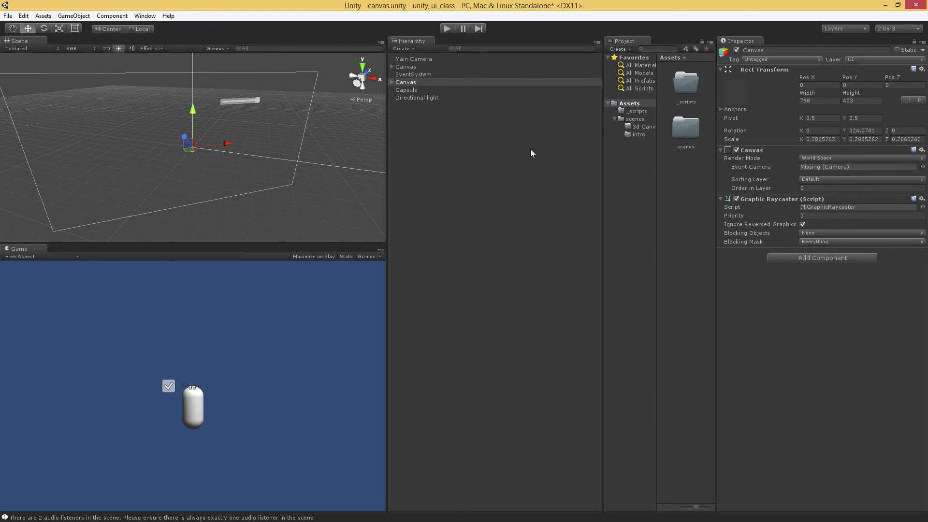
drag(813, 95, 867, 58)
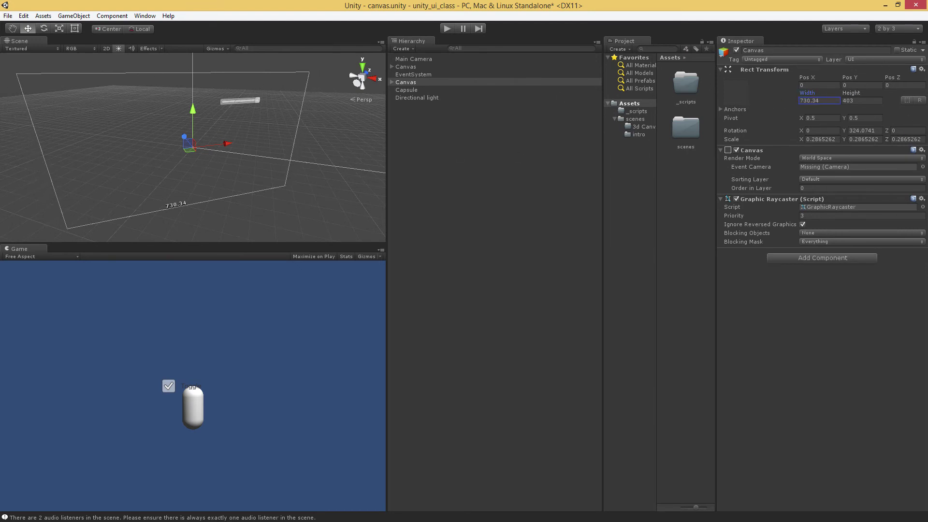
drag(865, 94, 725, 100)
- Scale the canvas down to 0.0247 and move it along X beside the capsule
click(415, 84)
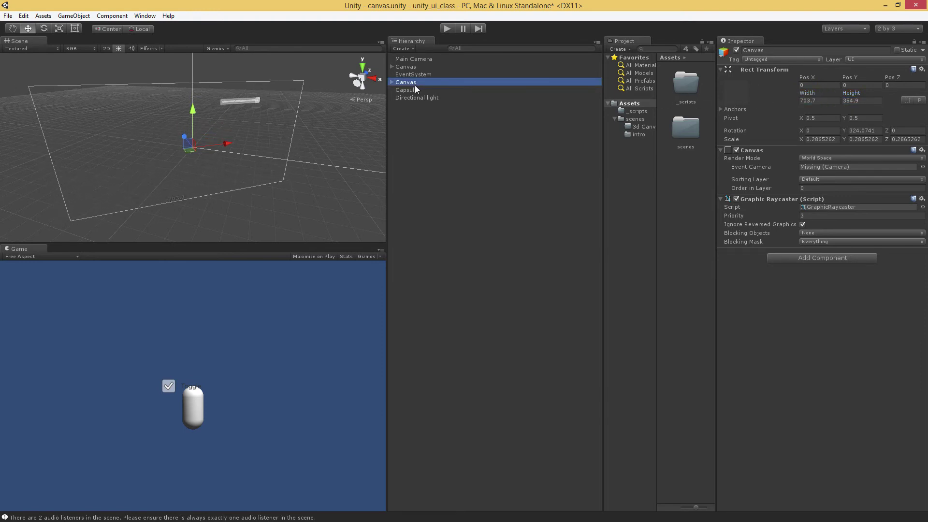
key(r)
drag(188, 148, 163, 156)
drag(162, 159, 155, 160)
scroll(155, 159, up, 5)
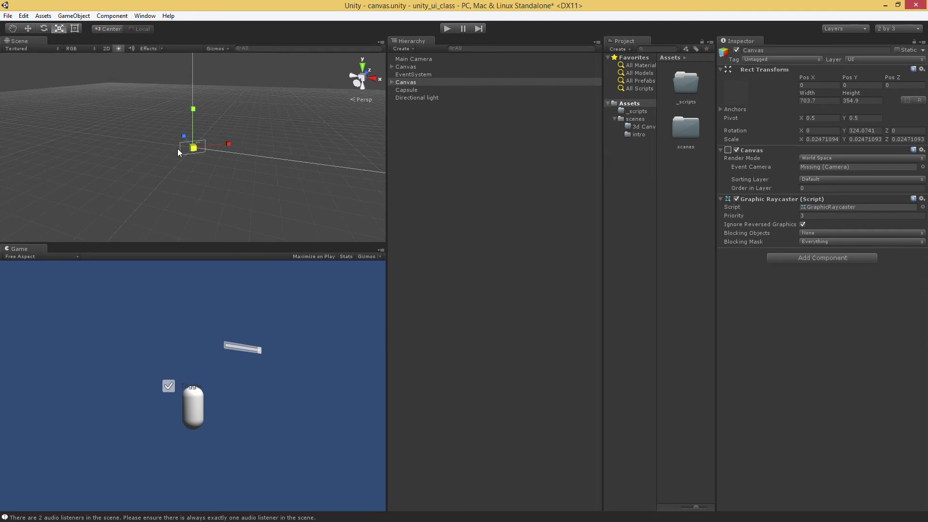
scroll(169, 148, up, 2)
key(w)
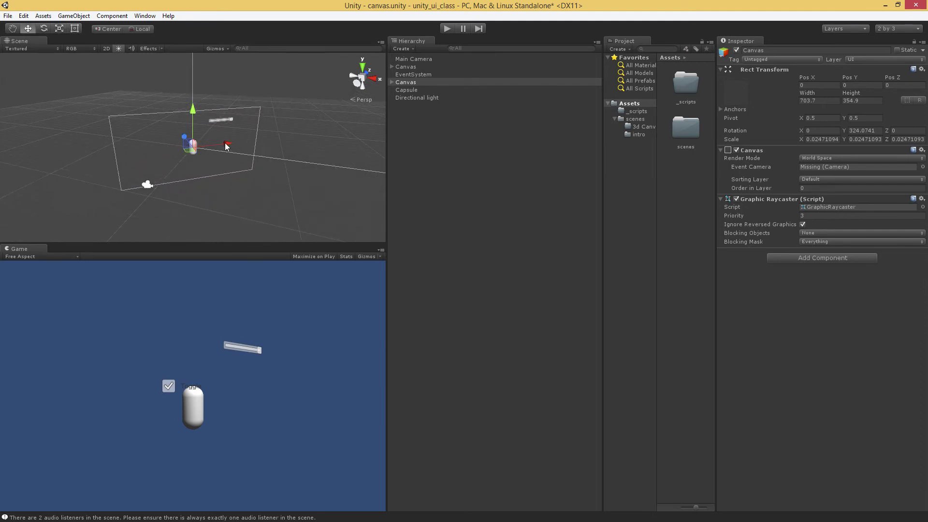
drag(225, 146, 166, 207)
key(e)
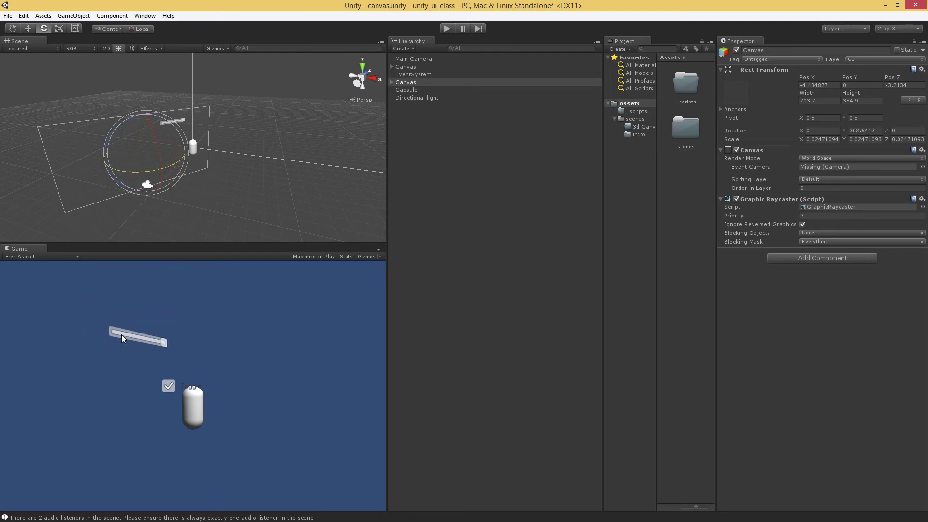
click(446, 29)
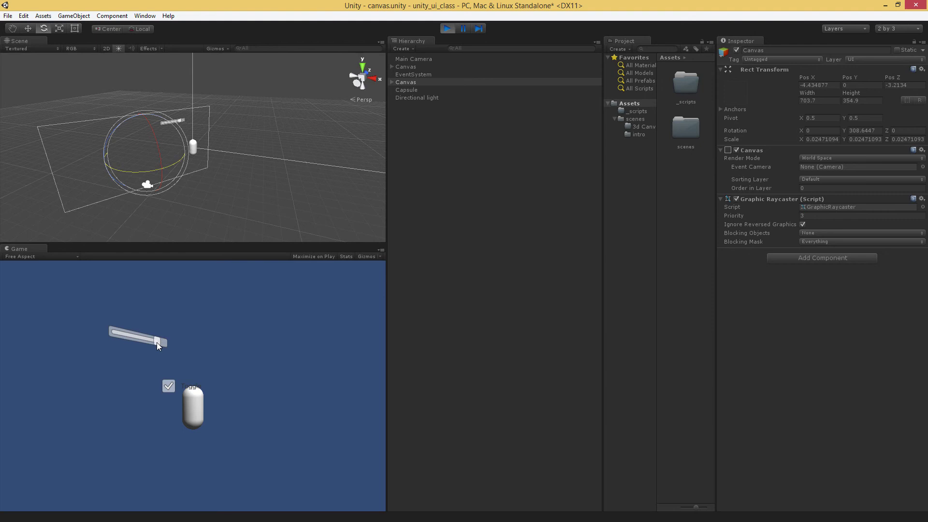
mouse_move(157, 342)
mouse_down()
mouse_move(126, 341)
mouse_move(164, 335)
mouse_up()
click(446, 29)
click(406, 81)
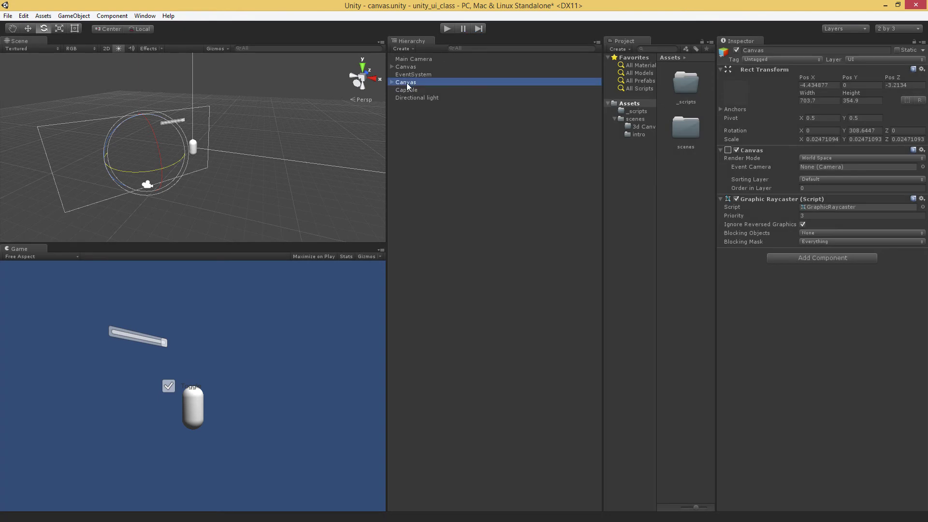
click(407, 82)
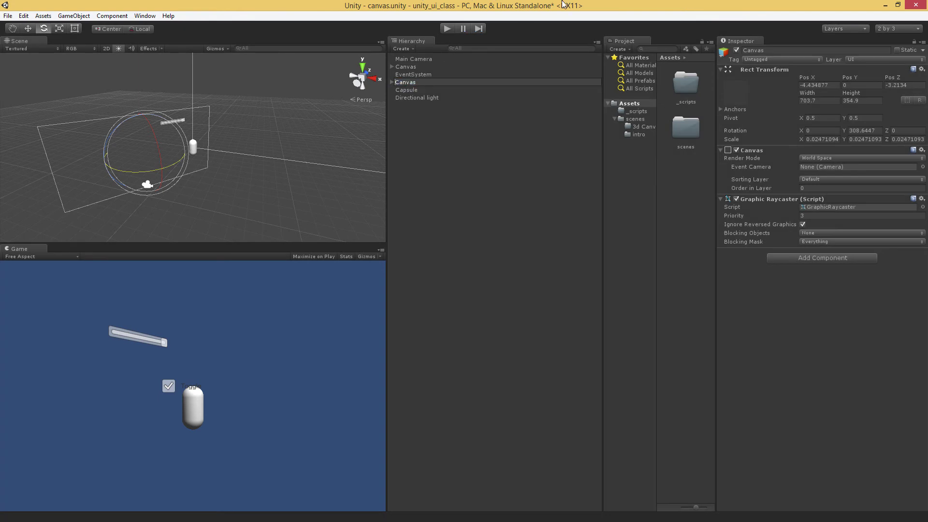
- Name the canvas '3D Canvas' and set its Render Mode to Screen Space - Overlay
text(3D)
key(Return)
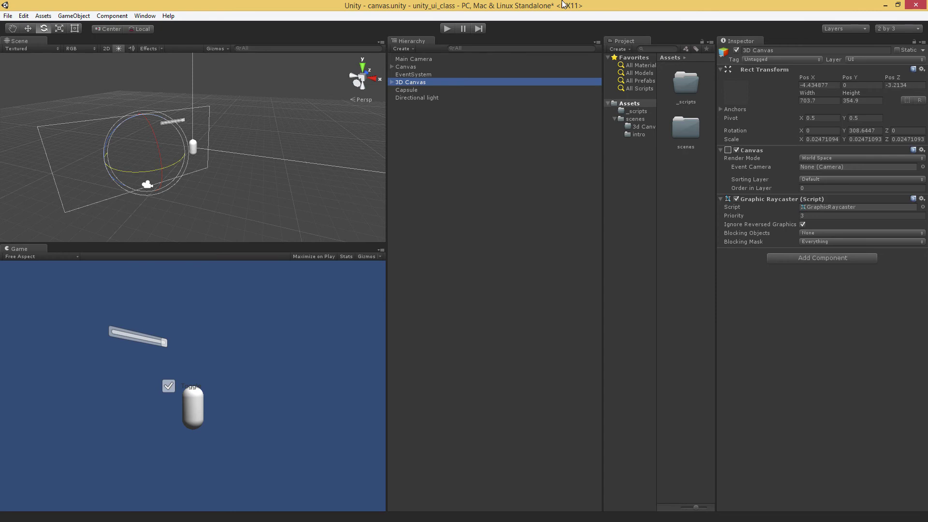
click(835, 158)
click(834, 166)
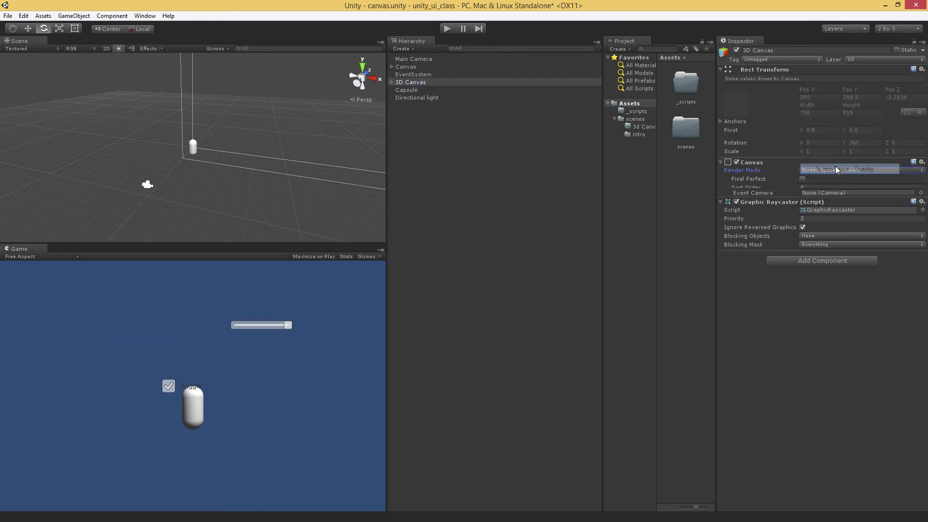
click(664, 147)
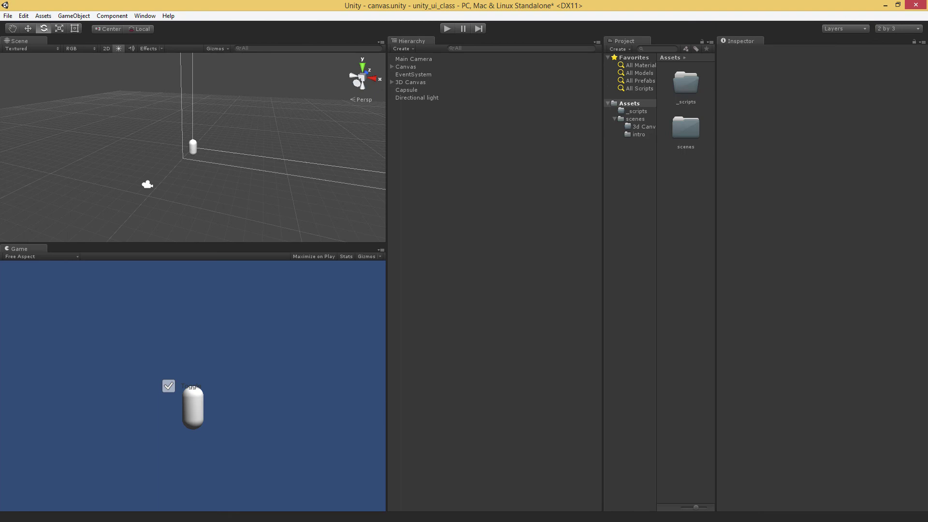
- Expand the first Canvas to reveal its Toggle, browse the UI creation menu, then dismiss it
click(394, 75)
click(391, 67)
click(413, 75)
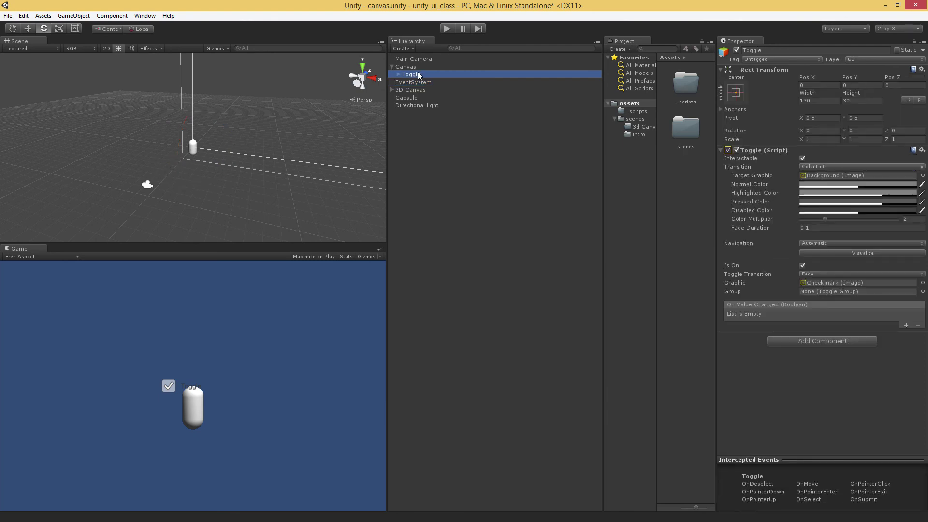
right_click(480, 185)
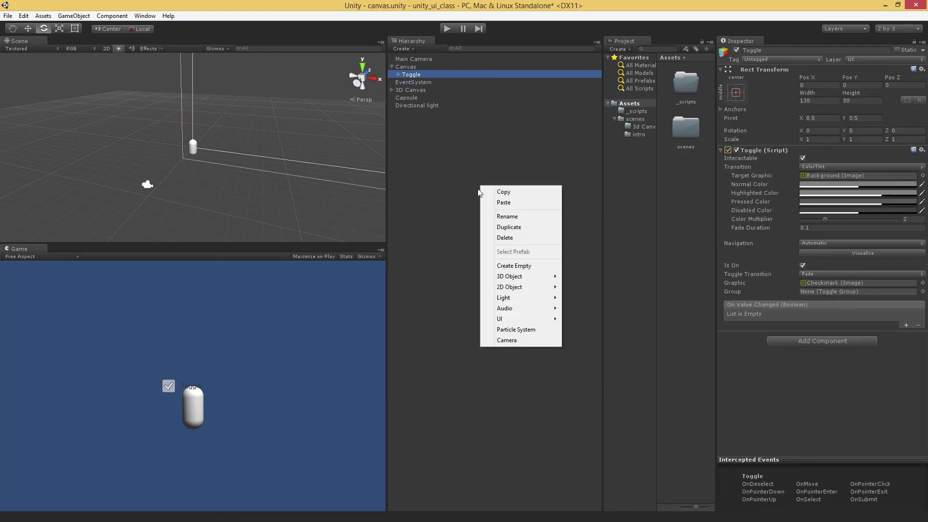
mouse_move(507, 327)
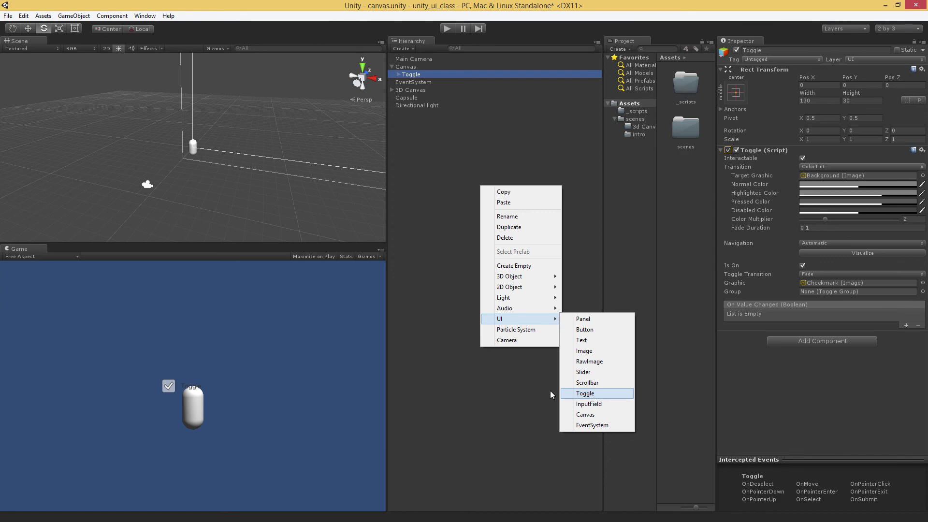
click(401, 269)
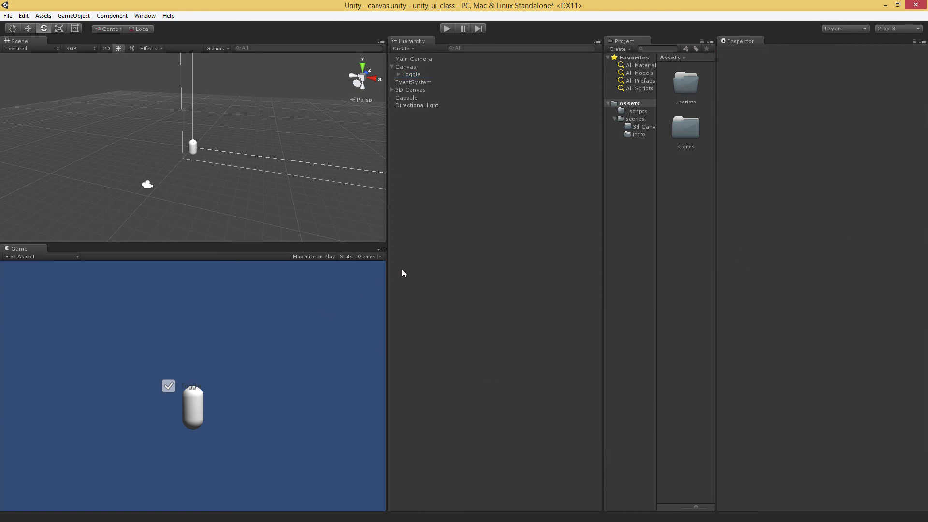